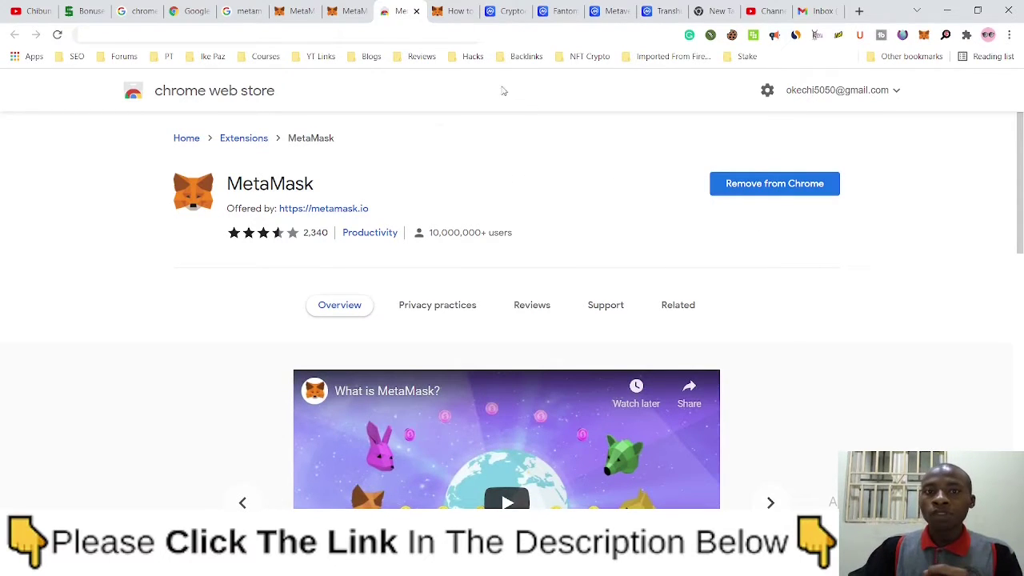
left_click(456, 14)
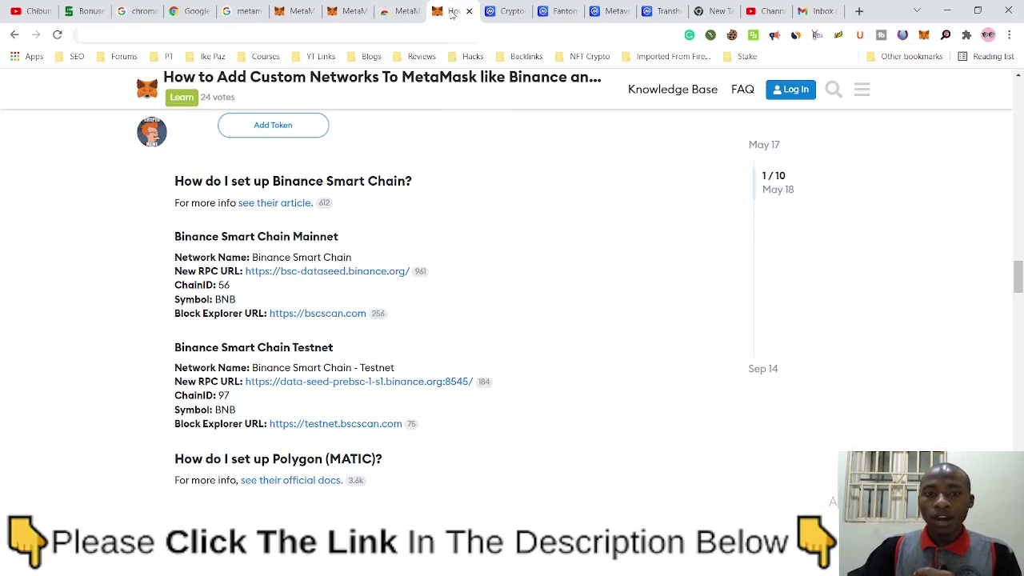
left_click(406, 8)
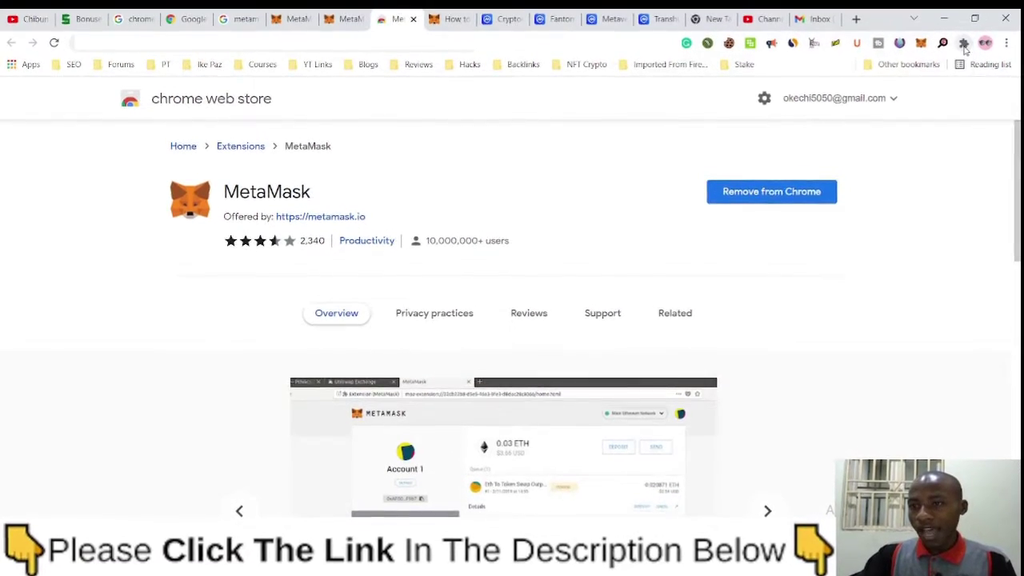
Unpin and re-pin the MetaMask extension on the browser toolbar, and place its icon just ahead of the magnifier icon.
left_click(966, 36)
scroll(916, 272, "down", 5)
scroll(916, 244, "up", 5)
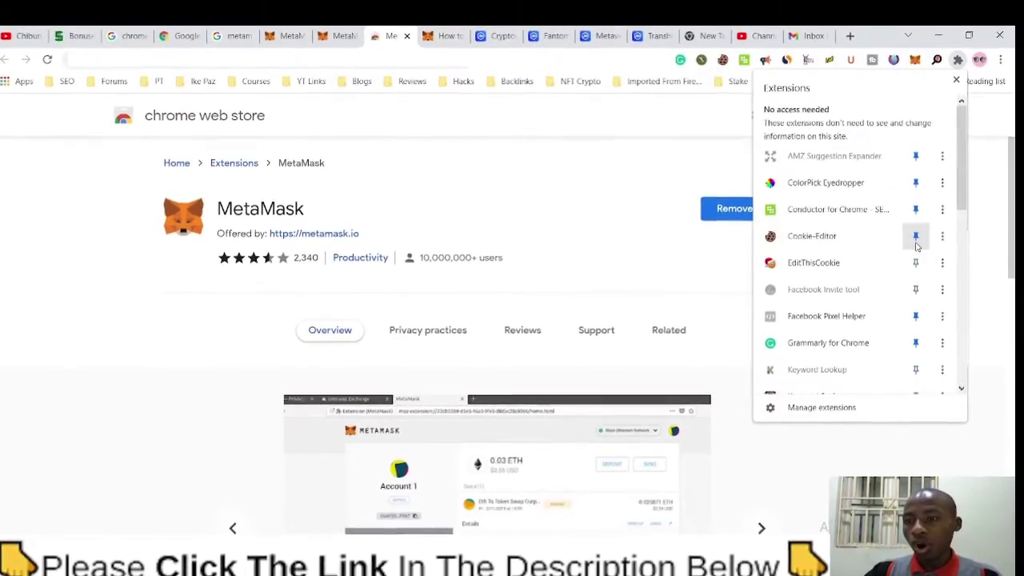
scroll(908, 248, "down", 3)
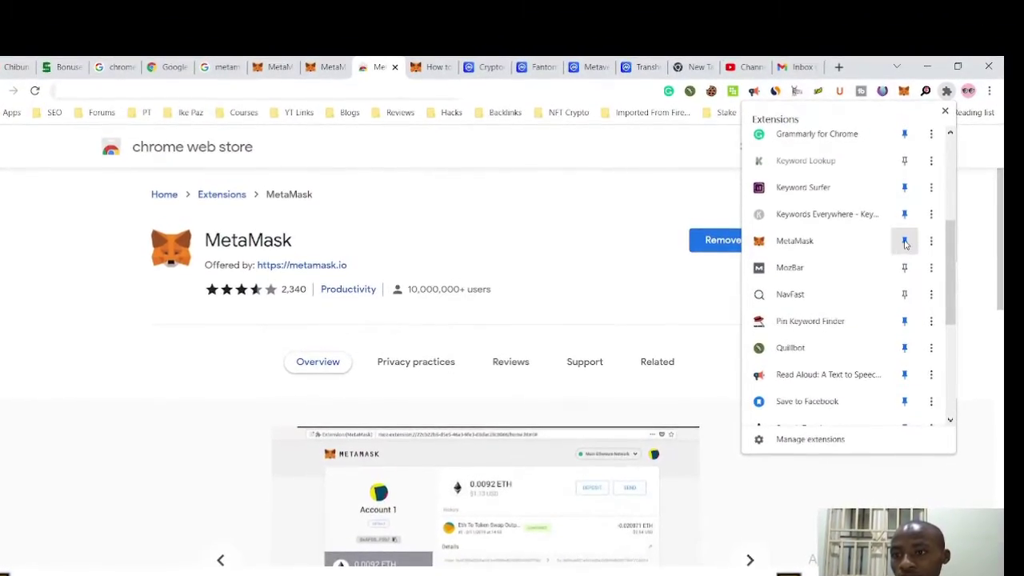
left_click(905, 242)
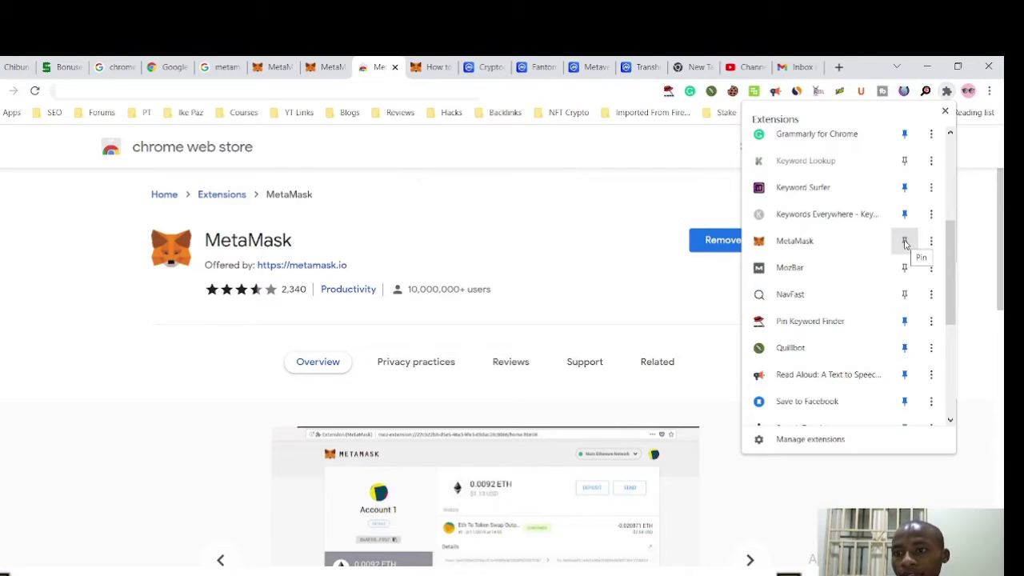
left_click(904, 242)
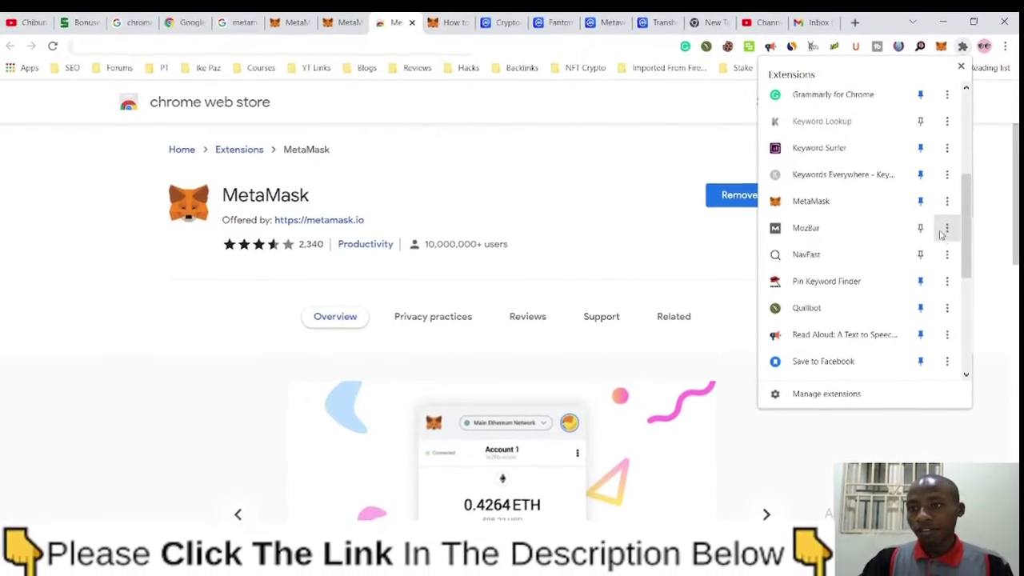
left_click(919, 201)
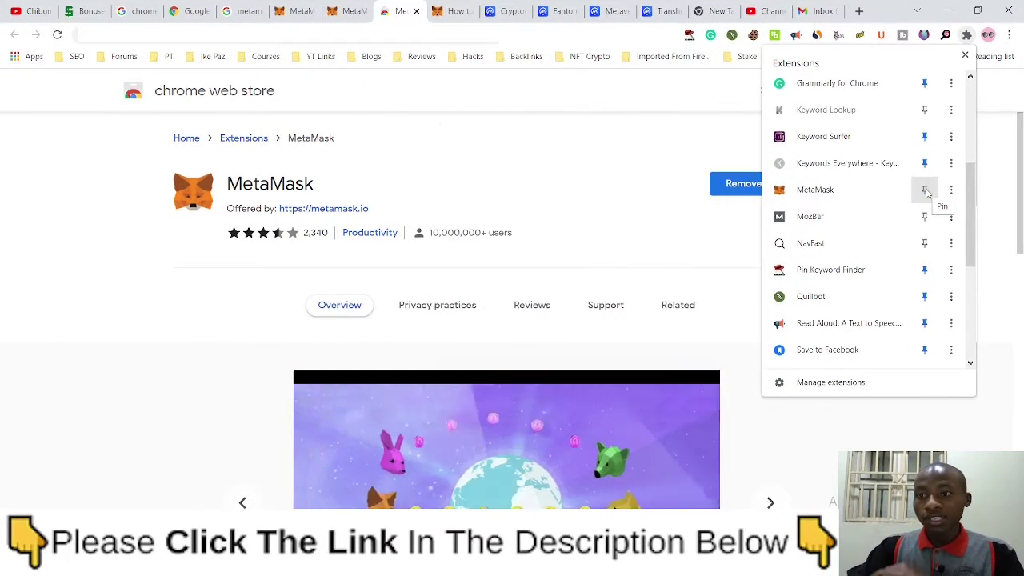
left_click(924, 190)
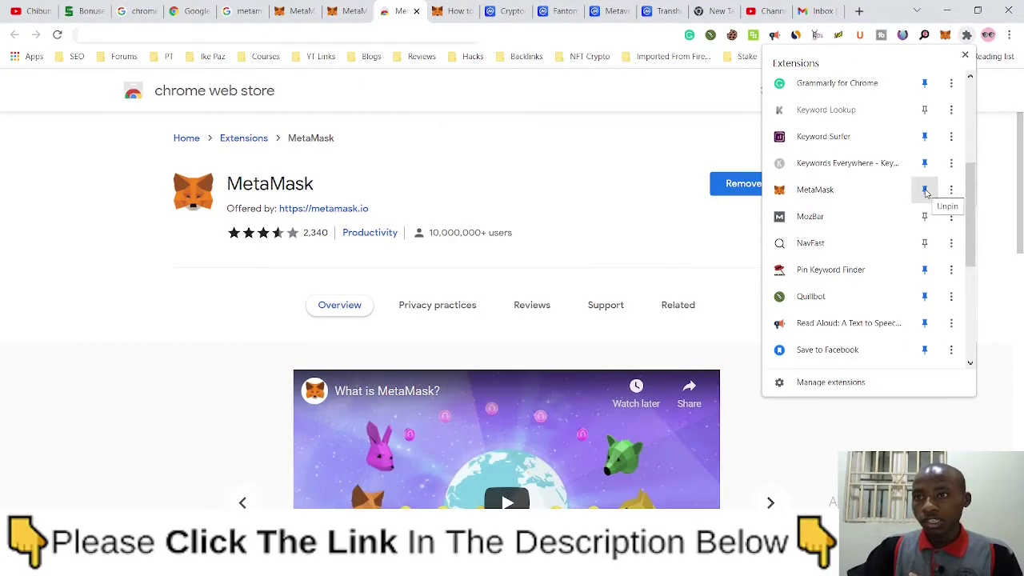
left_click(670, 158)
left_click_drag(945, 35, 923, 37)
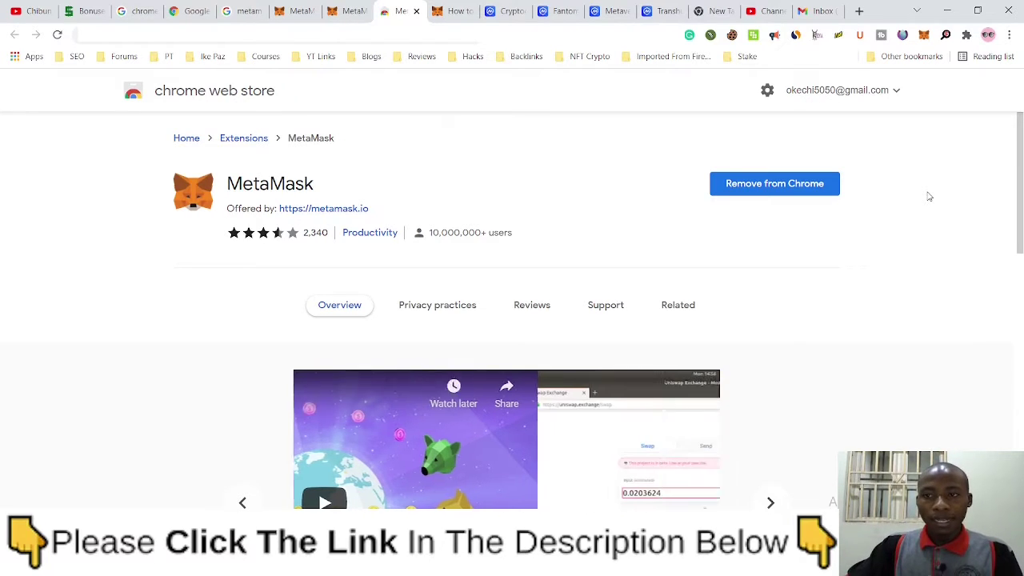
Open the MetaMask wallet and review its list of networks, closing it when done.
left_click(924, 35)
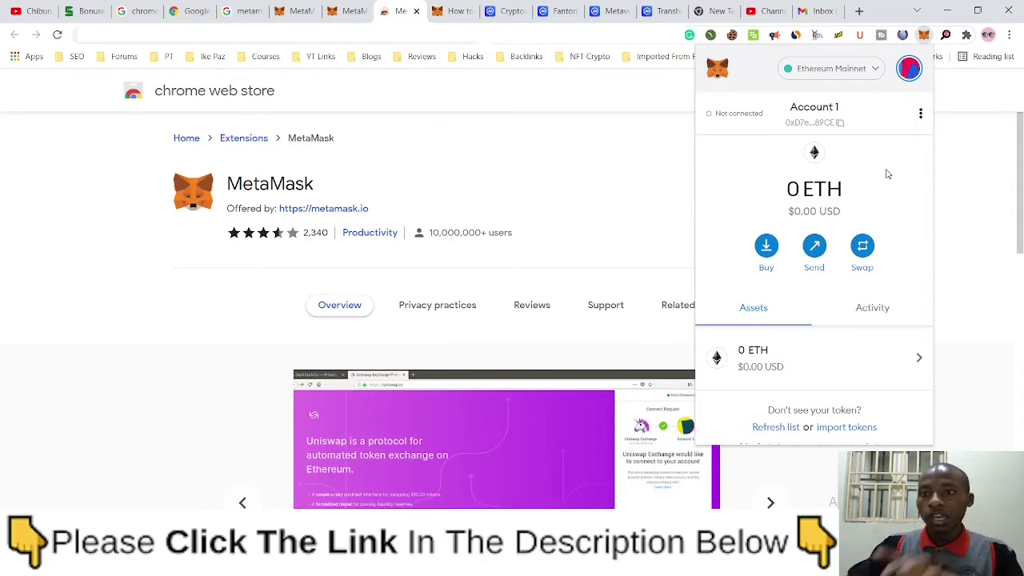
left_click(854, 72)
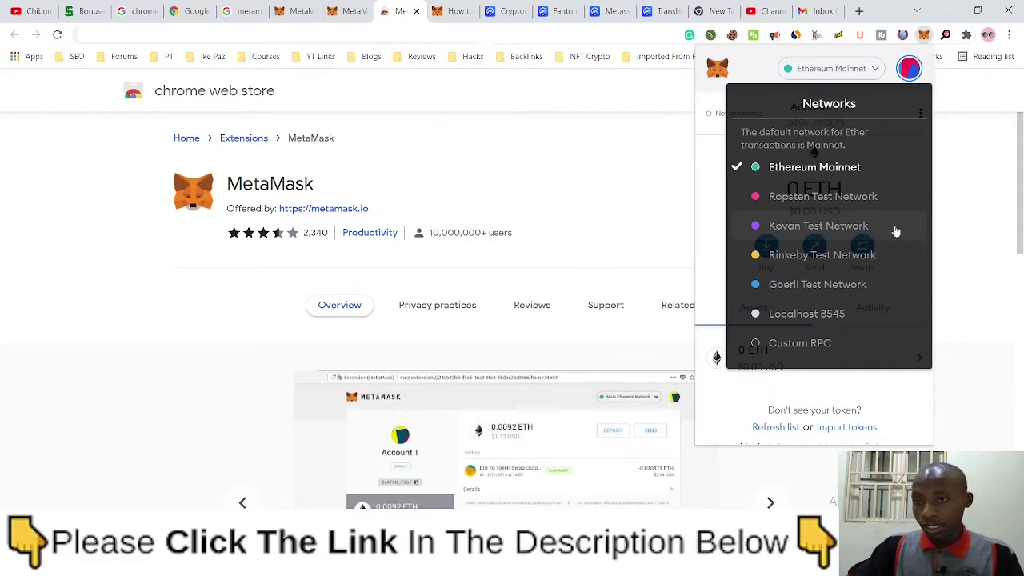
left_click(958, 199)
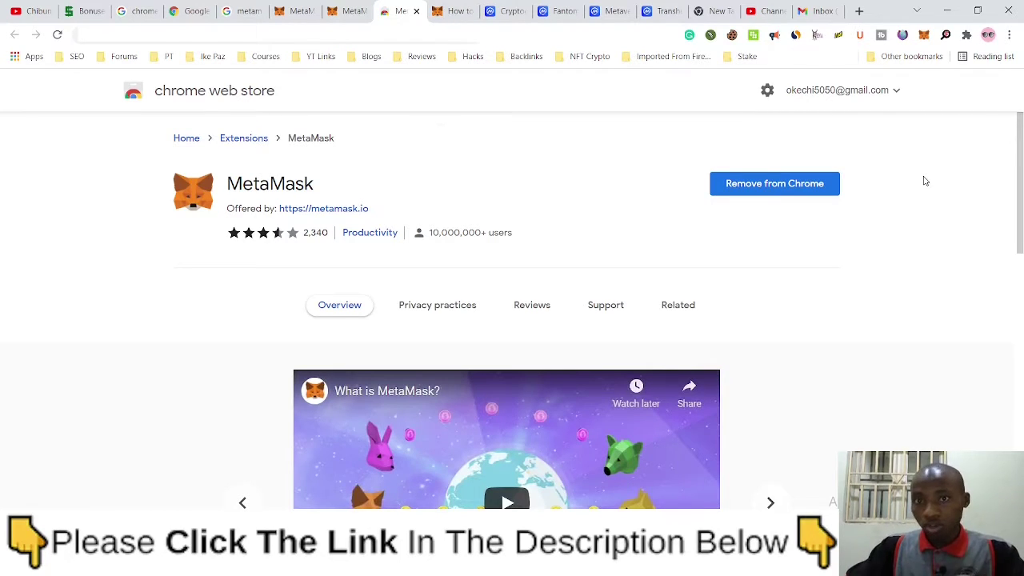
Open the Custom RPC form in MetaMask and review the fields required for a new network.
left_click(923, 36)
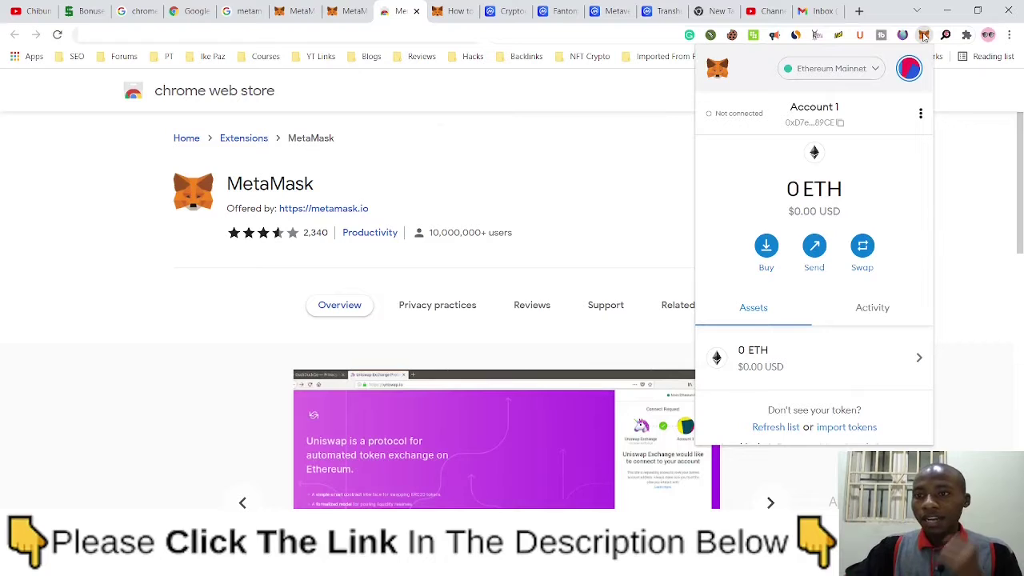
left_click(828, 71)
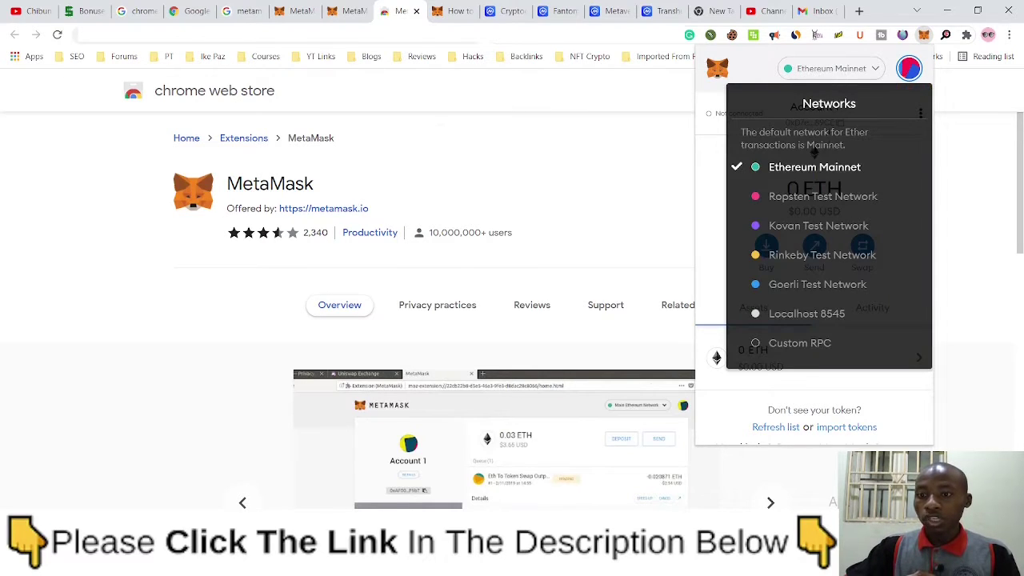
left_click(812, 344)
scroll(804, 213, "down", 1)
scroll(805, 213, "down", 1)
scroll(804, 213, "up", 2)
scroll(804, 213, "down", 2)
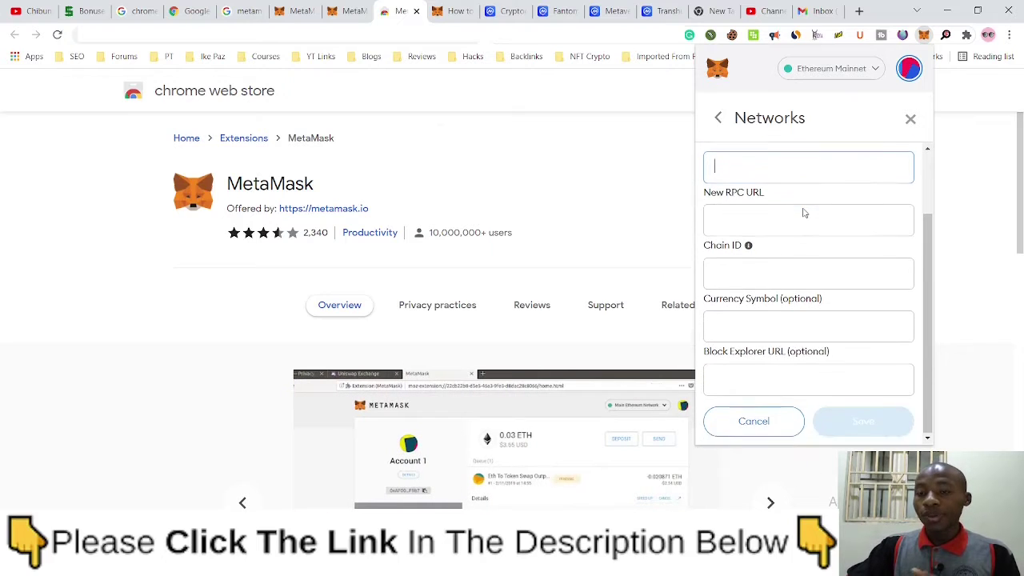
scroll(803, 212, "up", 2)
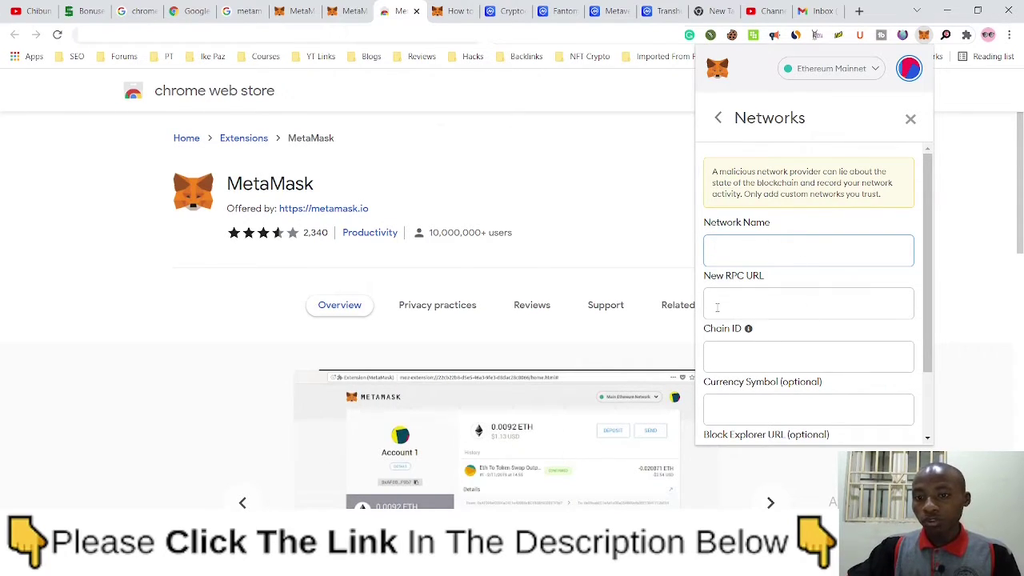
key("alt+Tab")
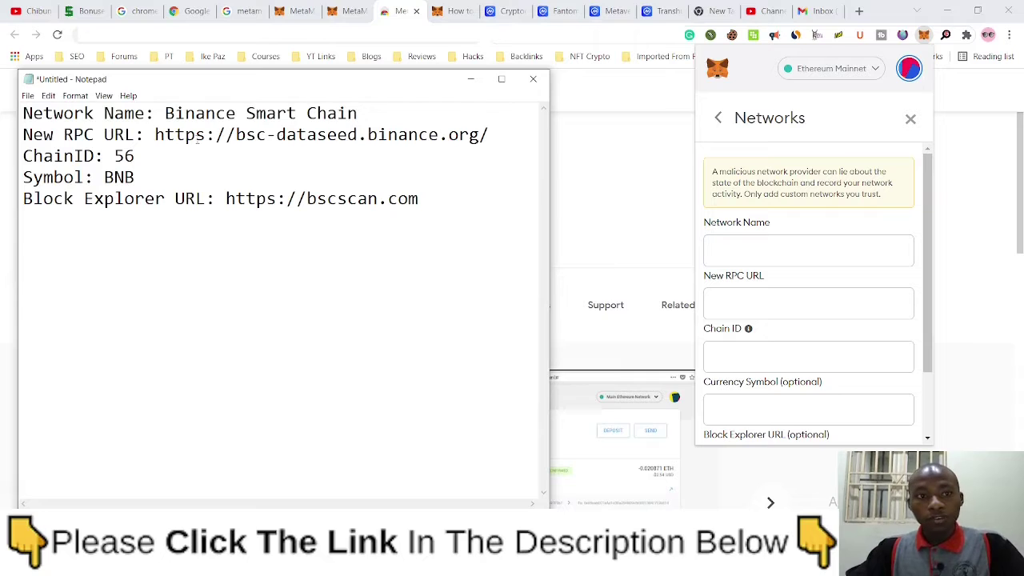
left_click_drag(158, 134, 492, 136)
key("ctrl+c")
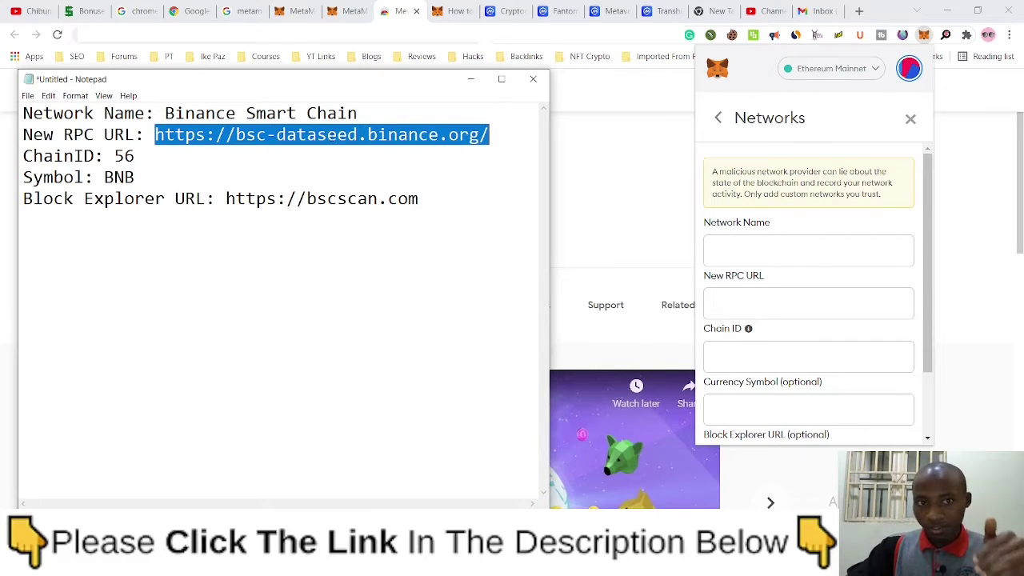
right_click(330, 134)
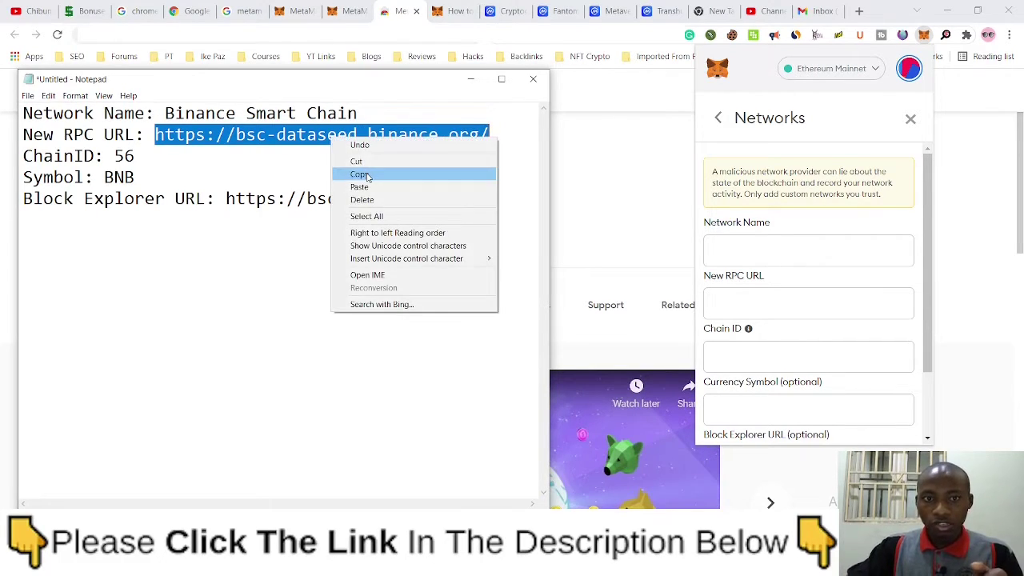
left_click(366, 171)
left_click(359, 160)
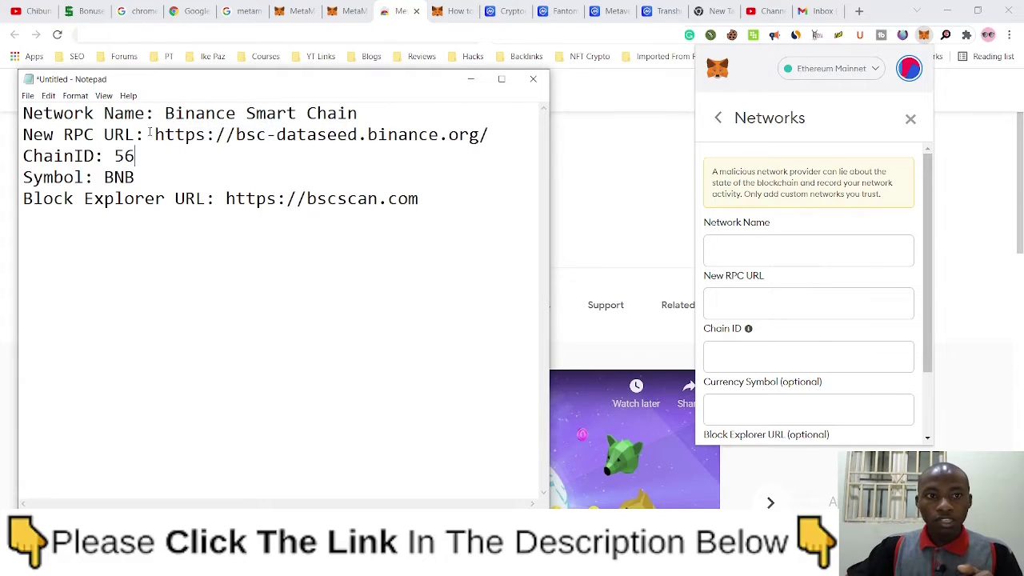
left_click_drag(154, 134, 490, 134)
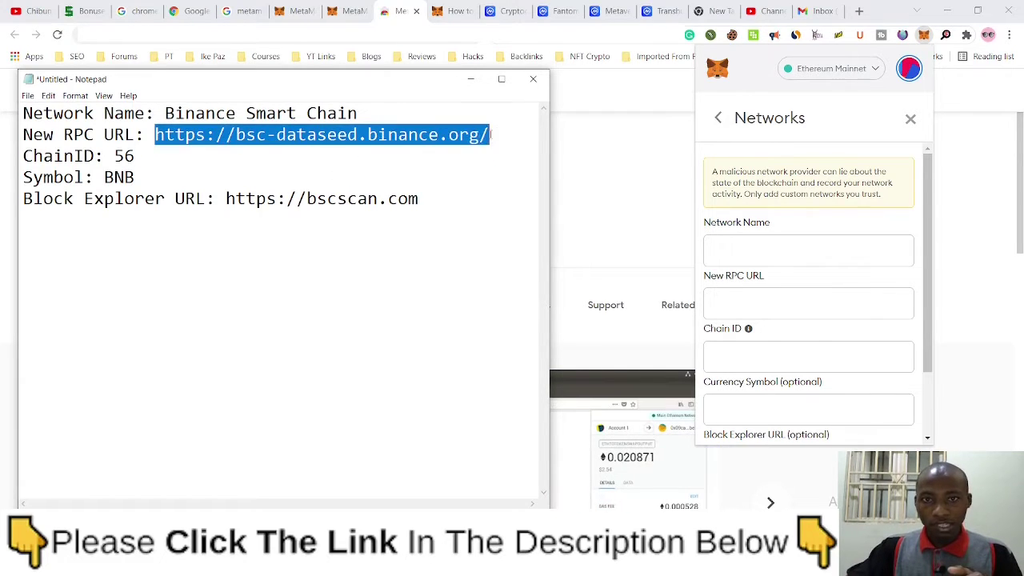
right_click(459, 138)
left_click(478, 173)
left_click(465, 165)
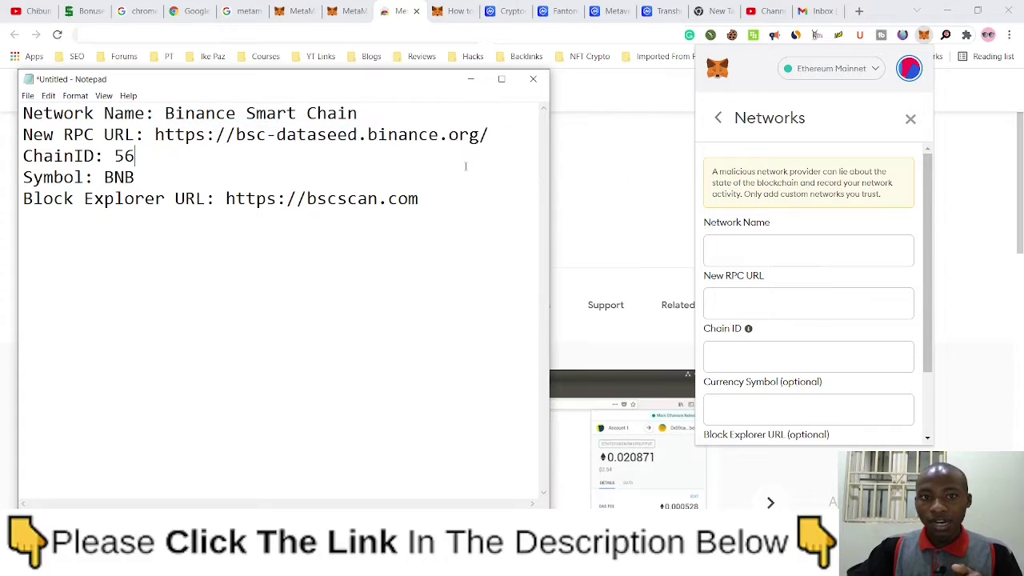
left_click(761, 247)
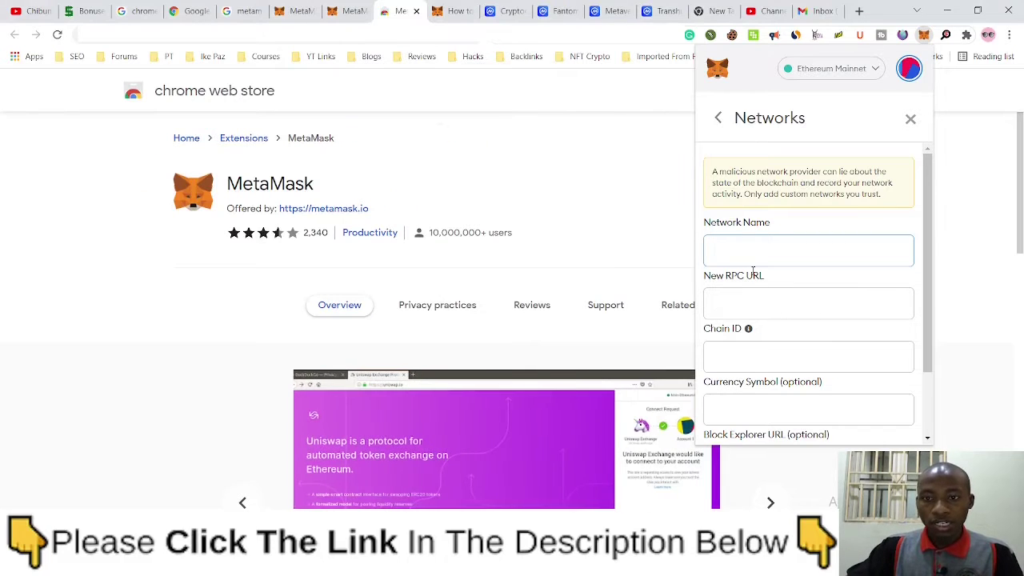
key("alt+Tab")
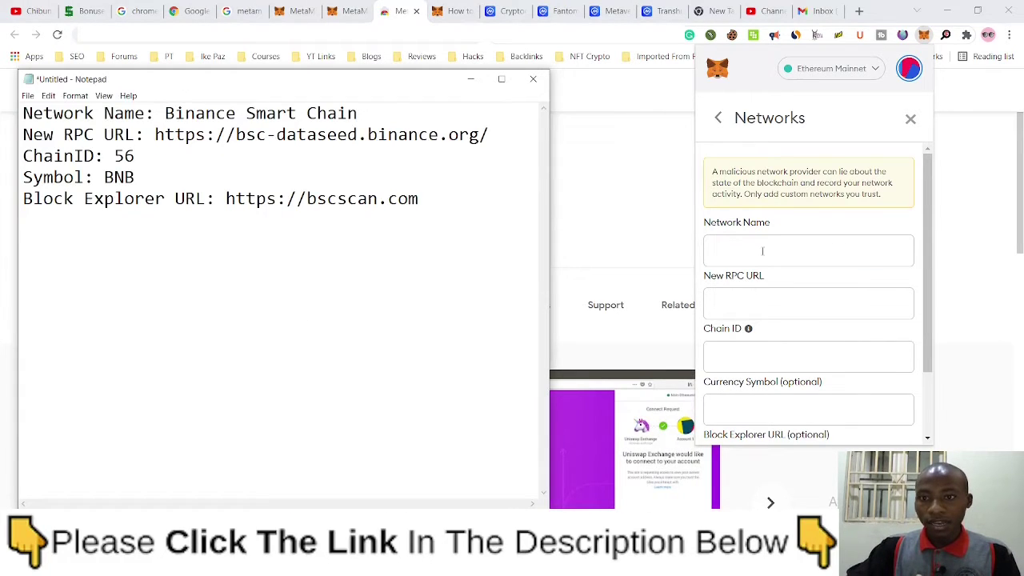
left_click(762, 246)
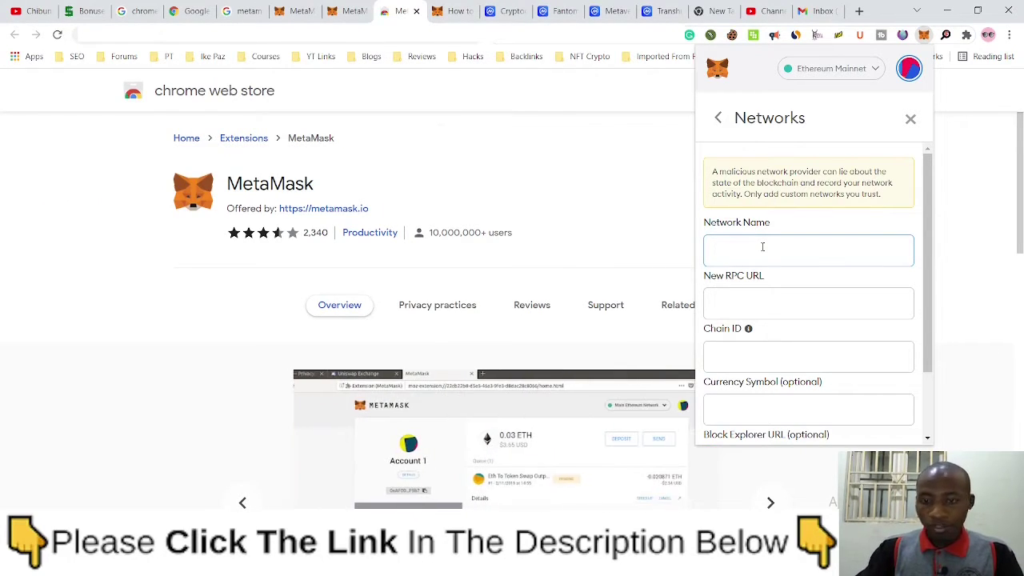
Arrange Notepad and the Chrome window side by side, each filling half of the screen.
left_click(668, 184)
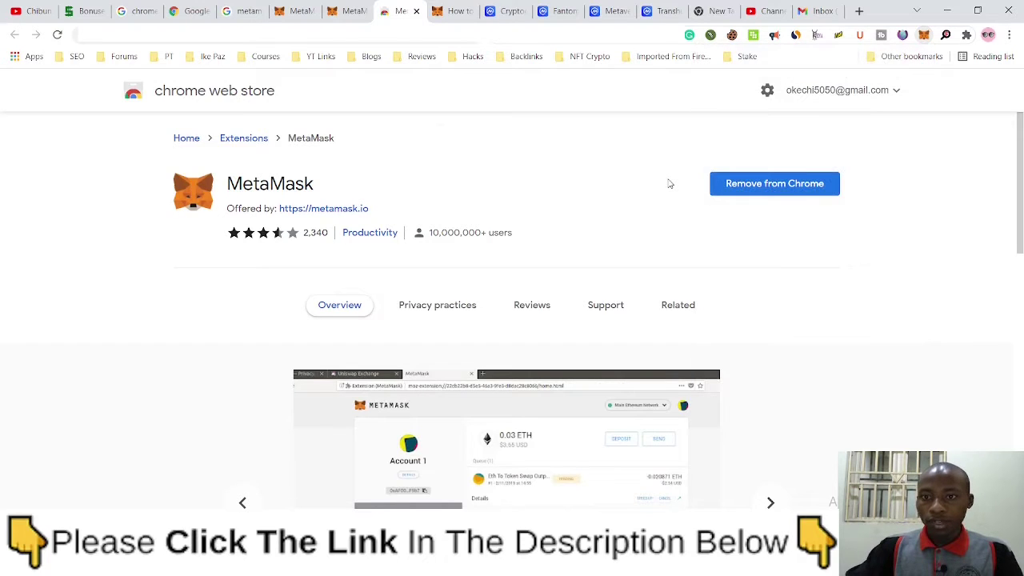
key("super+Right")
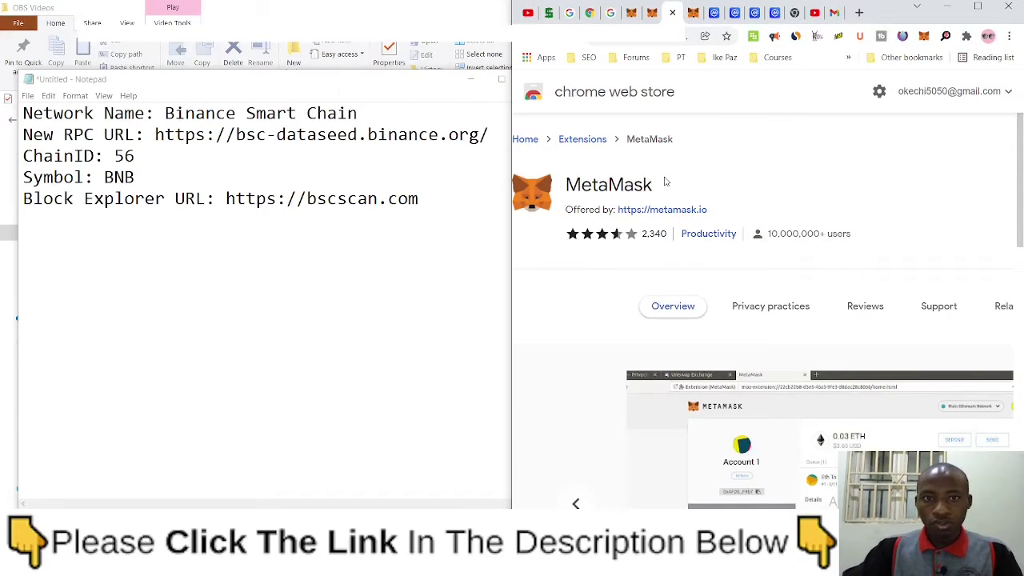
key("alt+Tab")
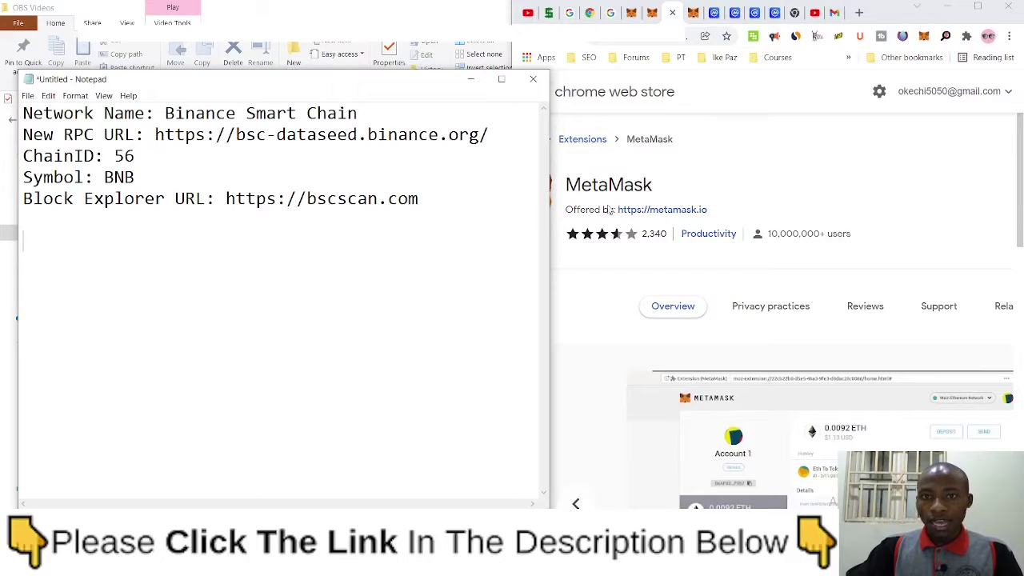
key("super+Left")
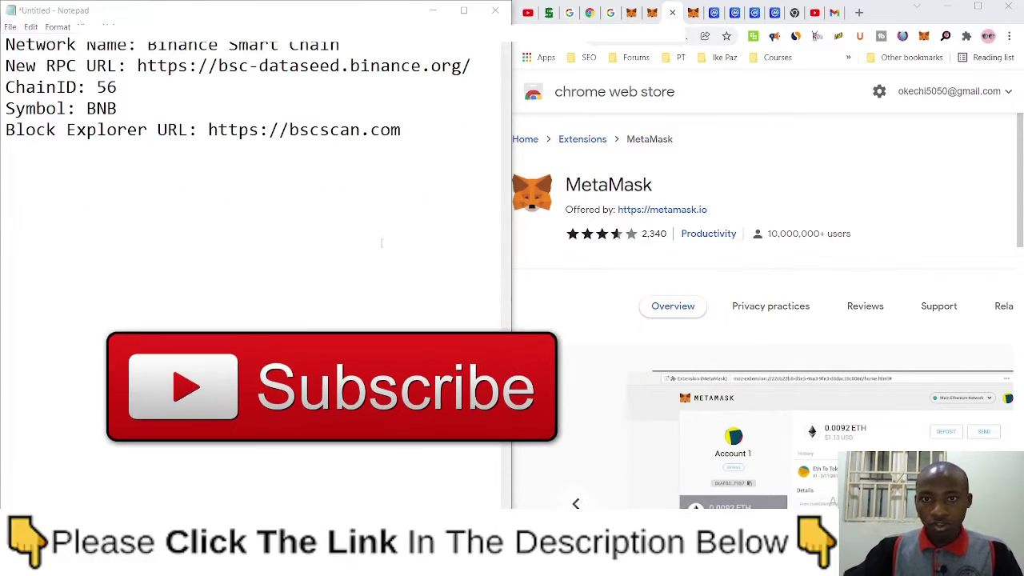
left_click(635, 186)
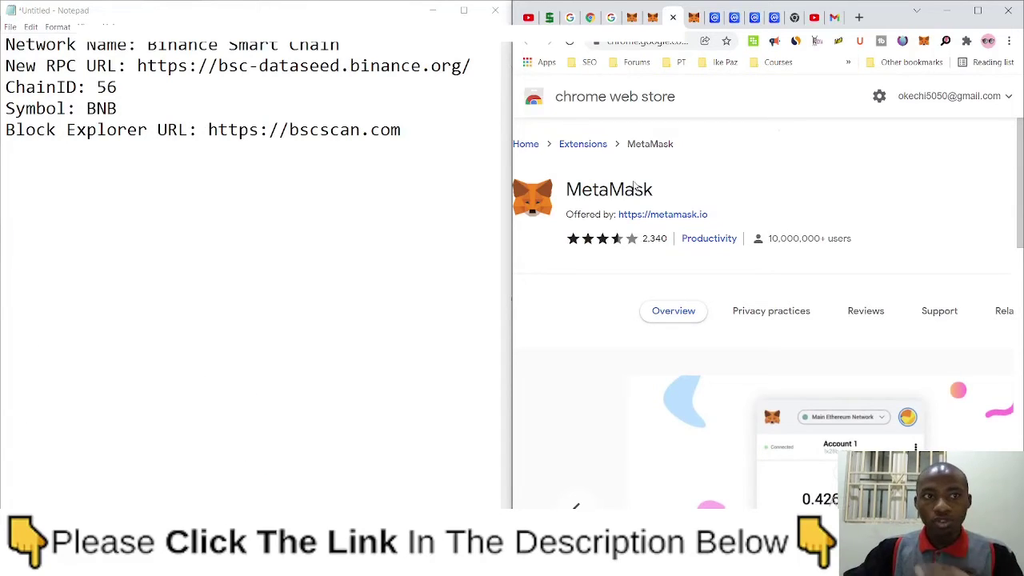
Reopen the MetaMask wallet beside the notes and bring up its list of networks.
left_click(925, 44)
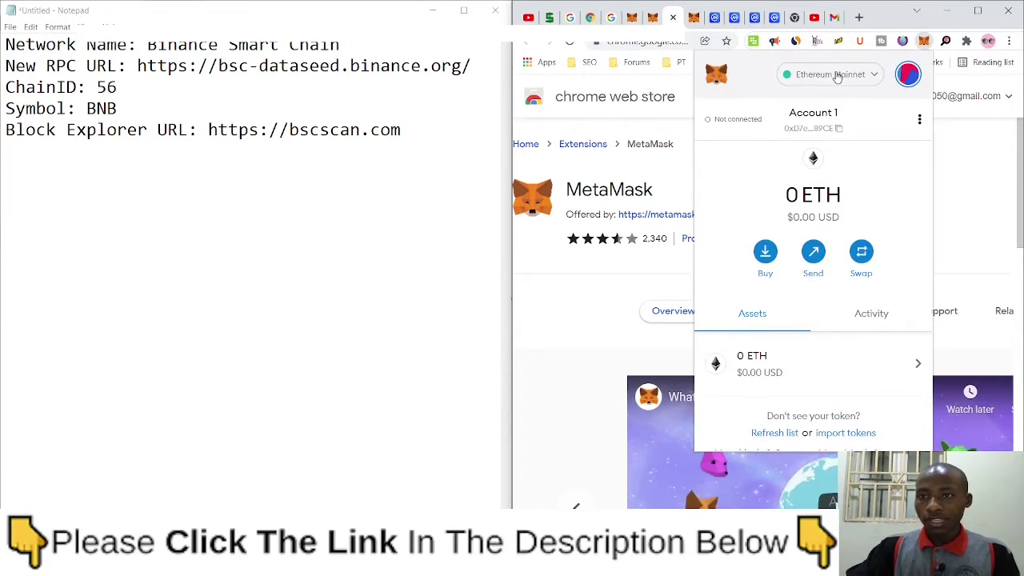
left_click(818, 76)
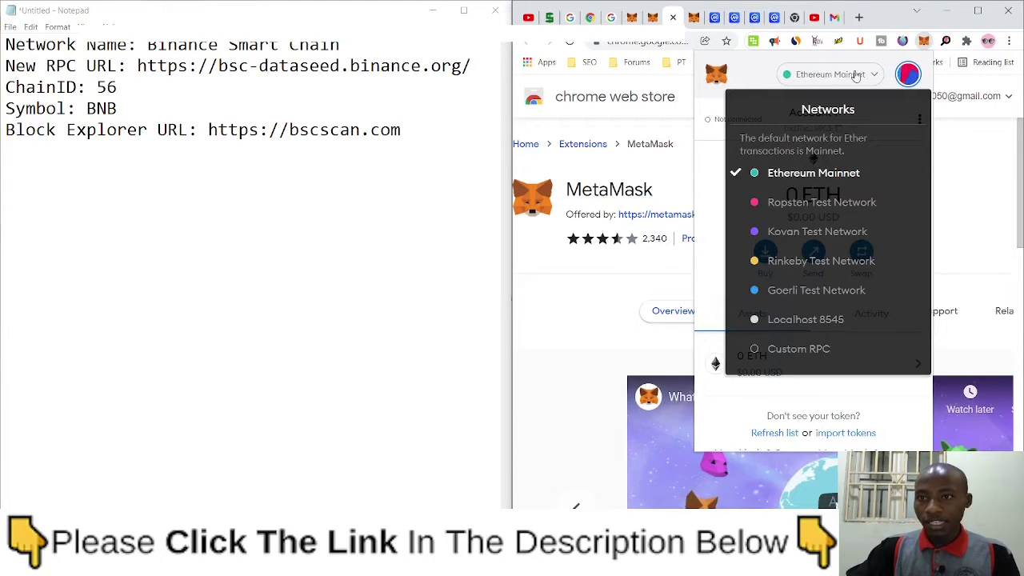
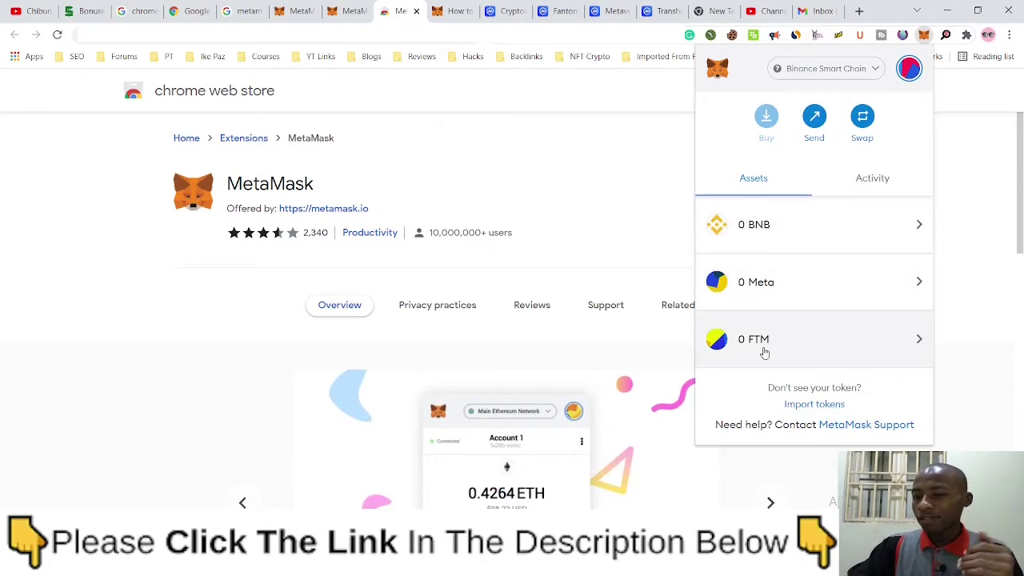
Open the Meta token's details in the Binance Smart Chain wallet and display its available options.
left_click(769, 290)
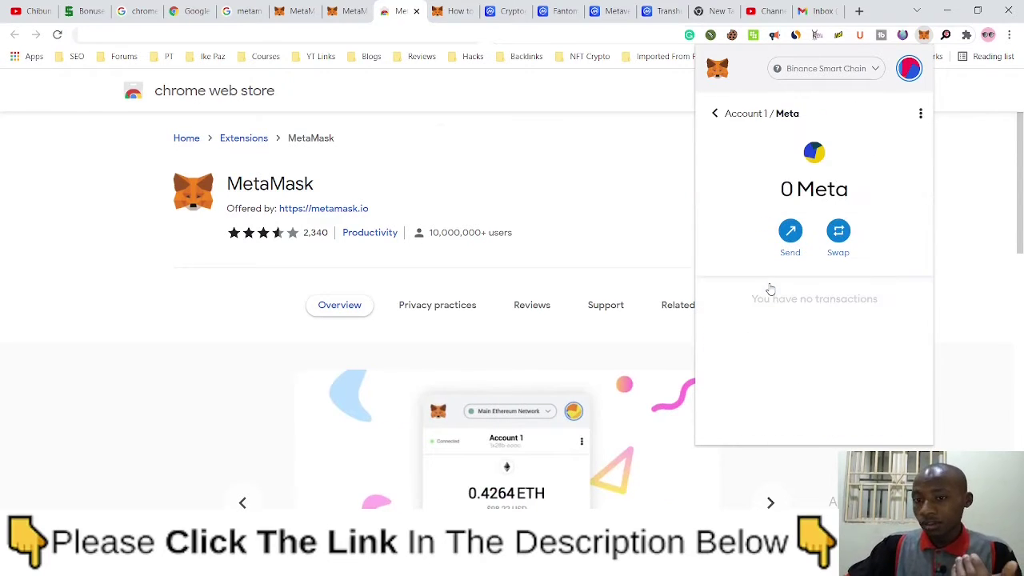
left_click(921, 114)
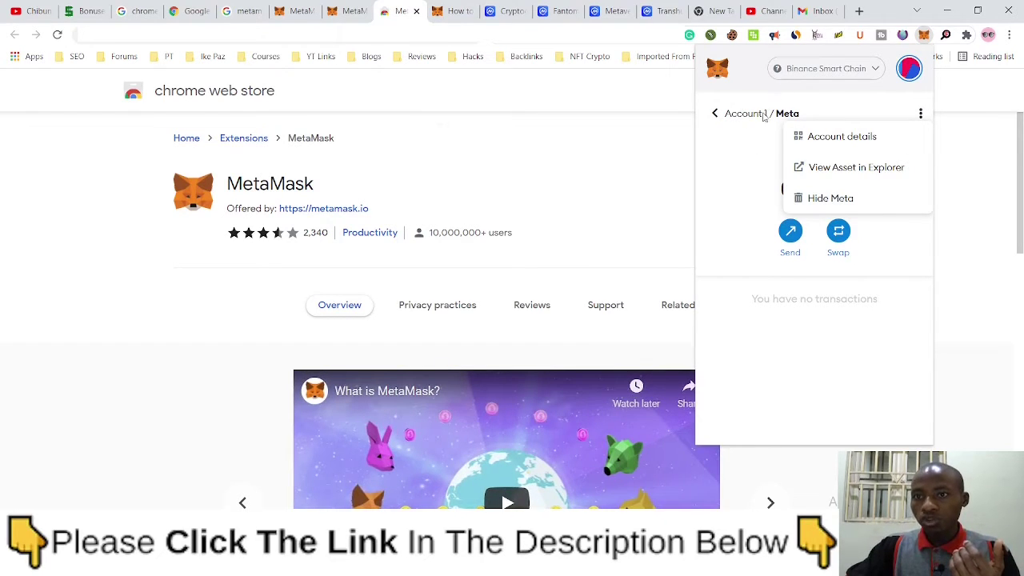
Return to the asset list, open the FTM token's details and options, and go back to the account overview.
left_click(716, 113)
left_click(716, 114)
scroll(821, 310, "down", 1)
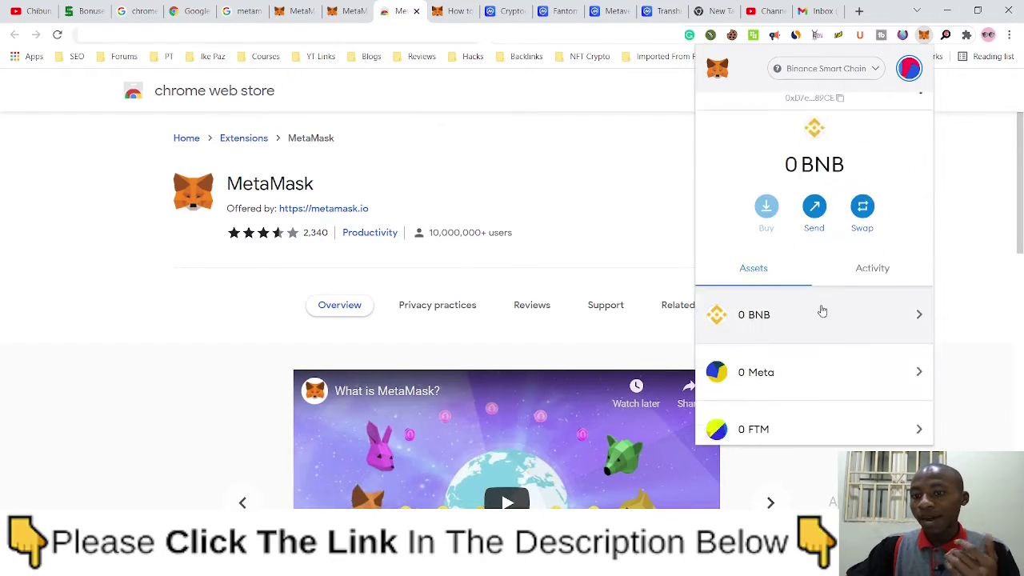
scroll(821, 310, "down", 1)
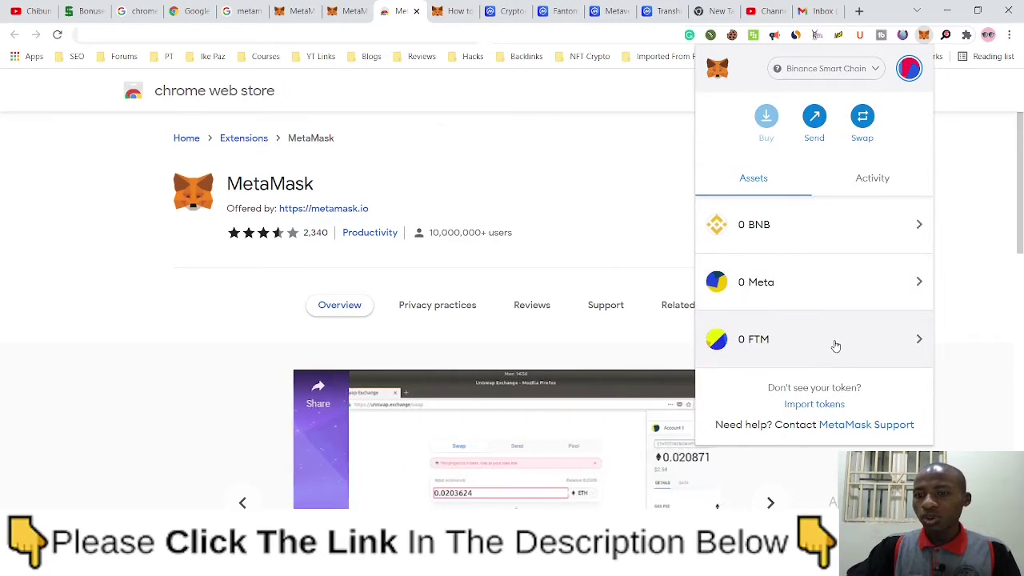
left_click(918, 340)
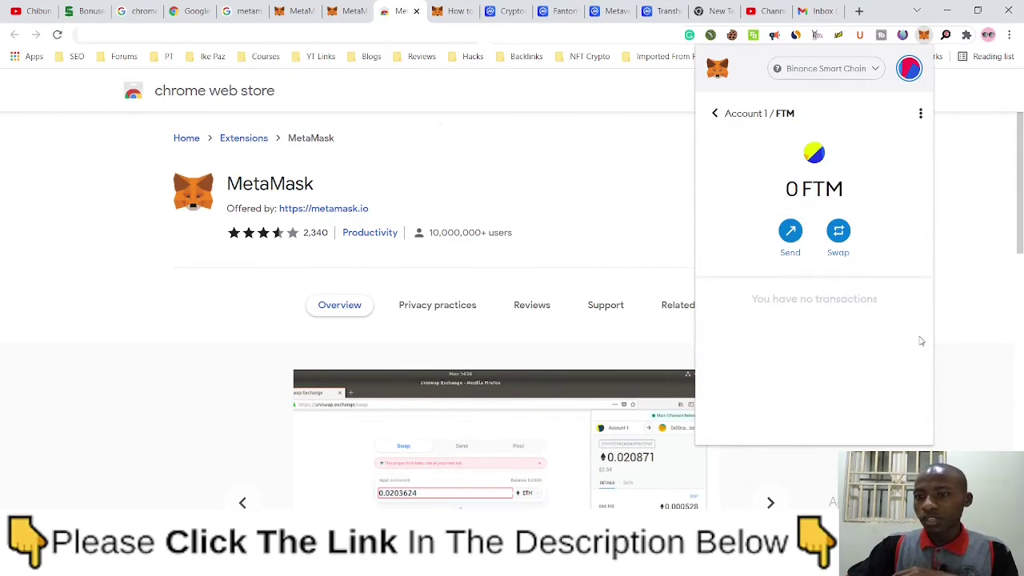
left_click(919, 114)
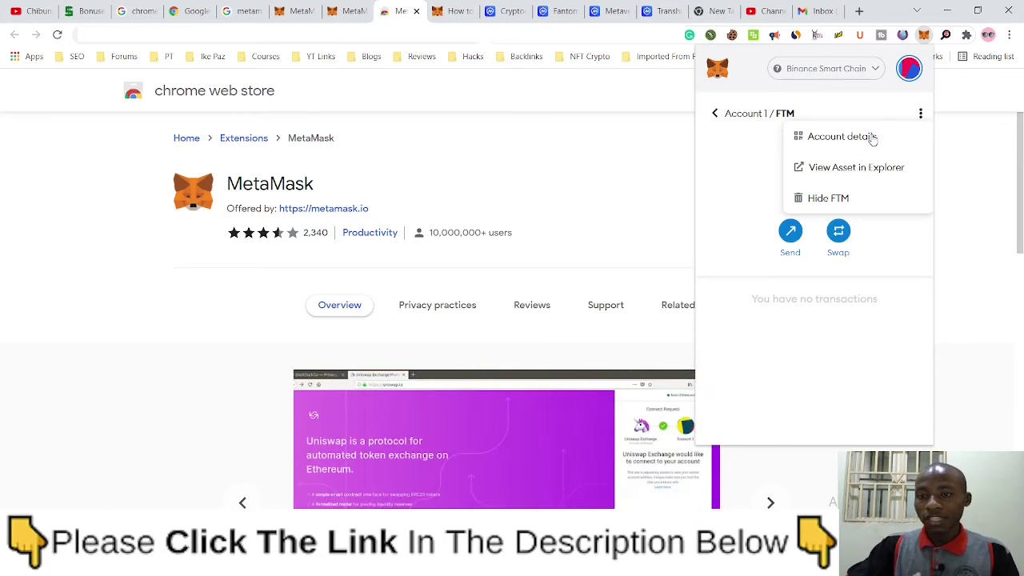
left_click(871, 137)
left_click(915, 100)
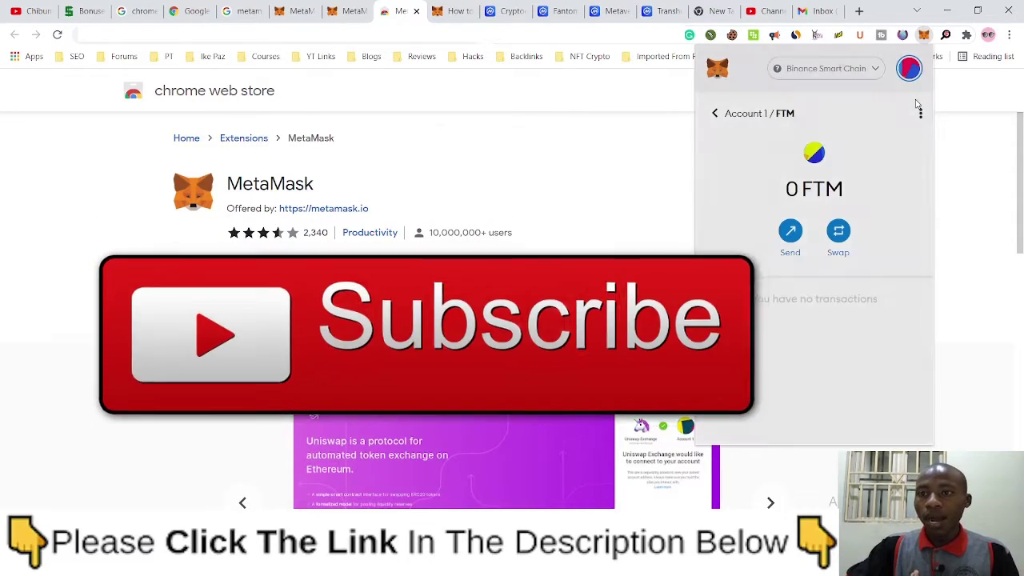
left_click(714, 115)
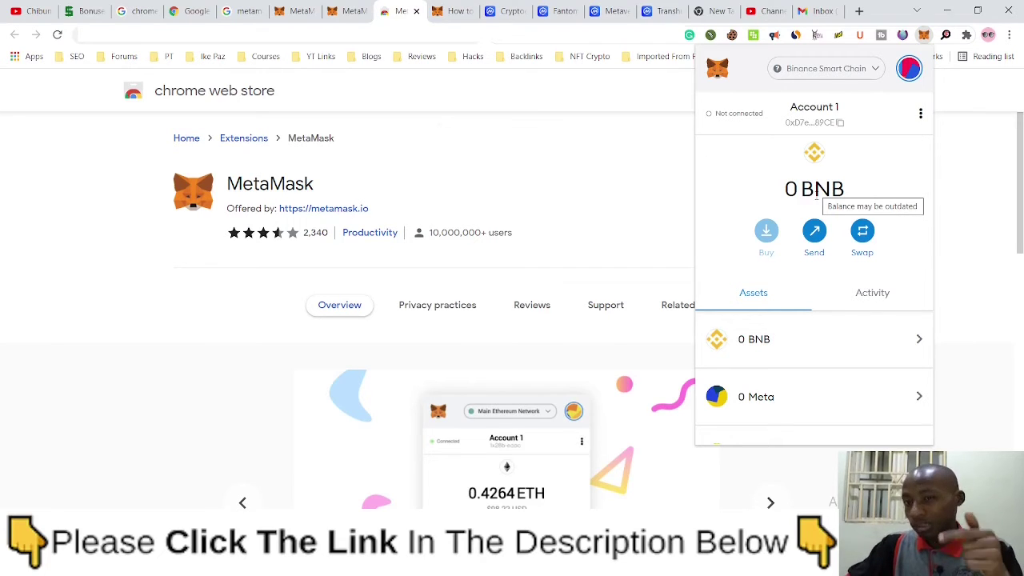
Switch to the CoinMarketCap home page and look over its market highlights and cryptocurrency price list.
left_click(505, 11)
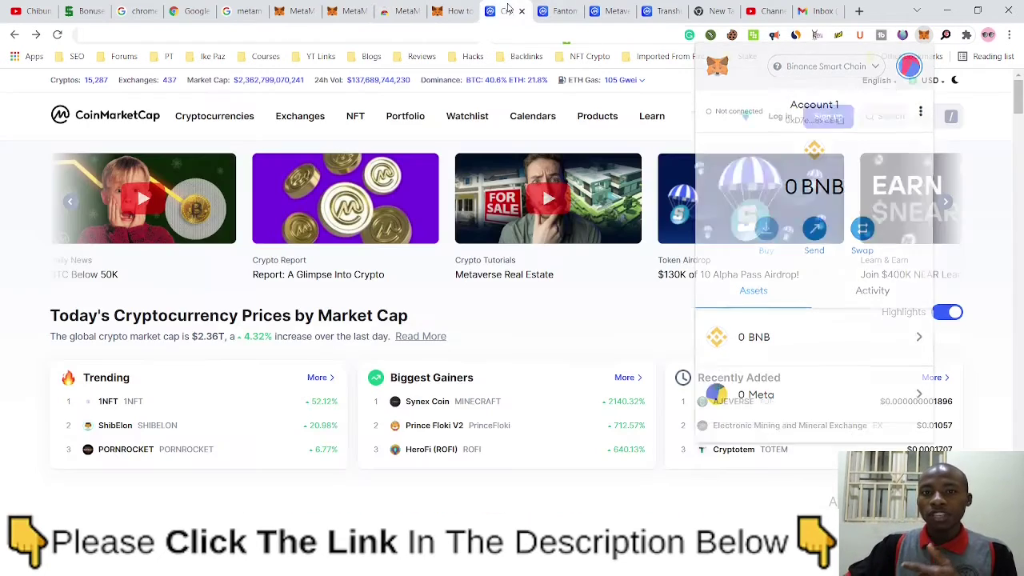
scroll(576, 320, "down", 3)
scroll(576, 320, "up", 3)
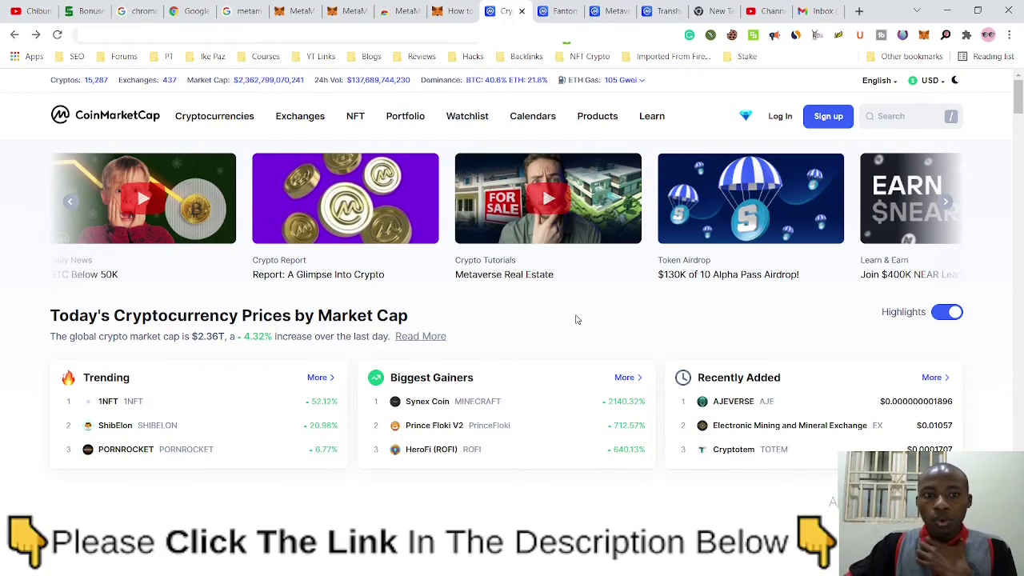
scroll(576, 320, "down", 2)
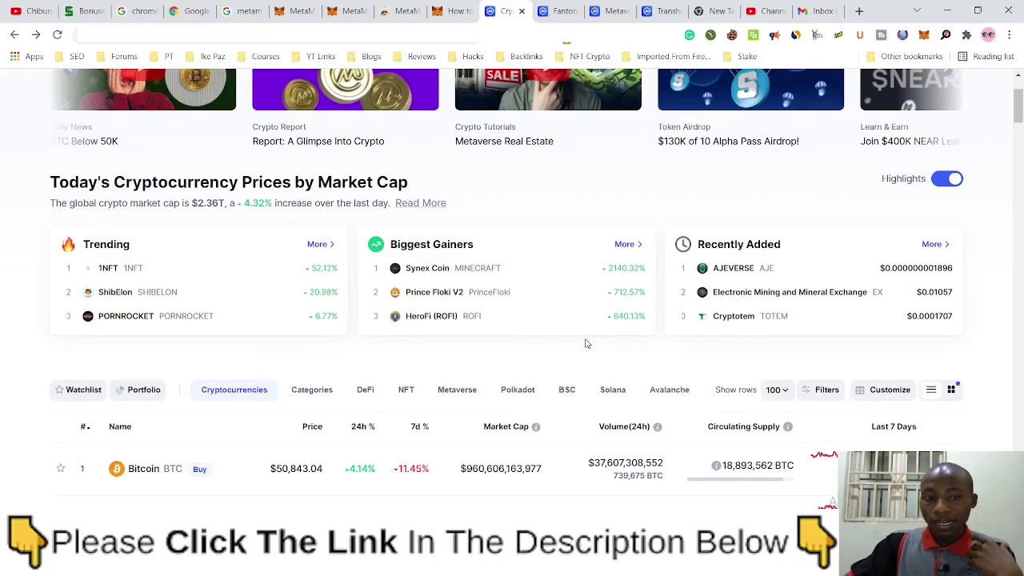
scroll(586, 343, "down", 3)
scroll(586, 343, "up", 4)
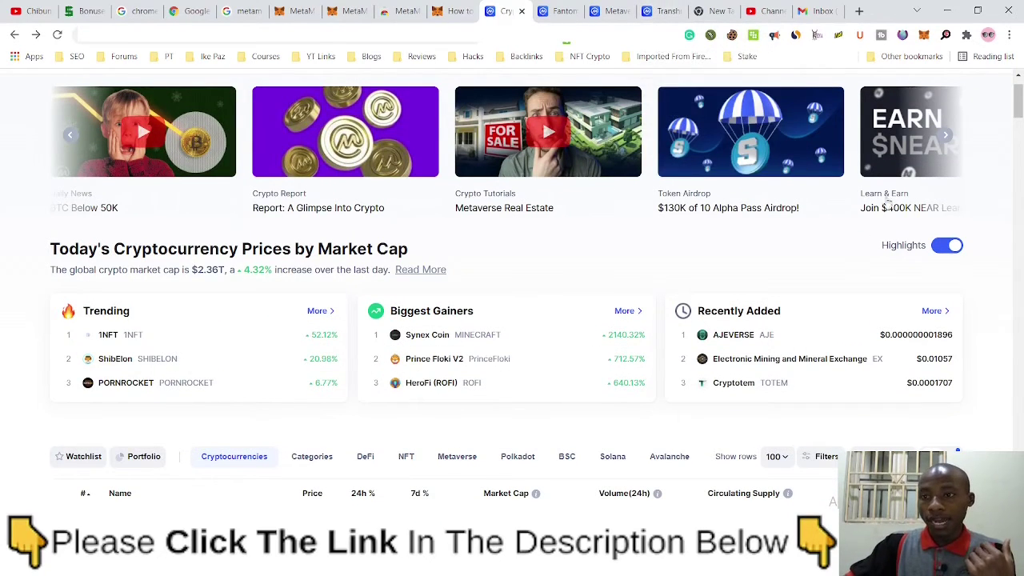
scroll(895, 129, "up", 1)
Search CoinMarketCap for "transhu" and open the Transhuman Coin page.
left_click(909, 114)
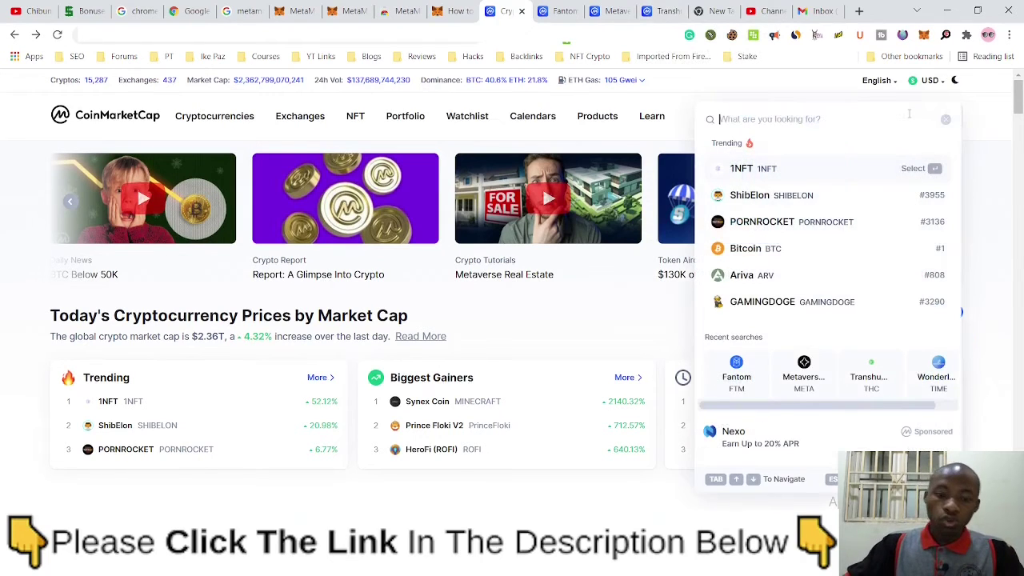
type("trans")
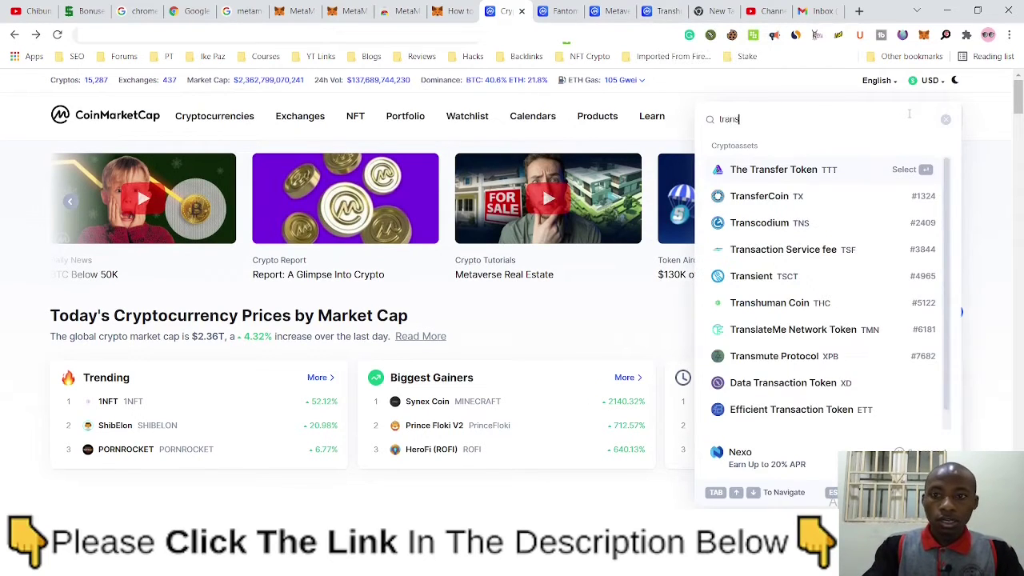
type("hu")
left_click(788, 171)
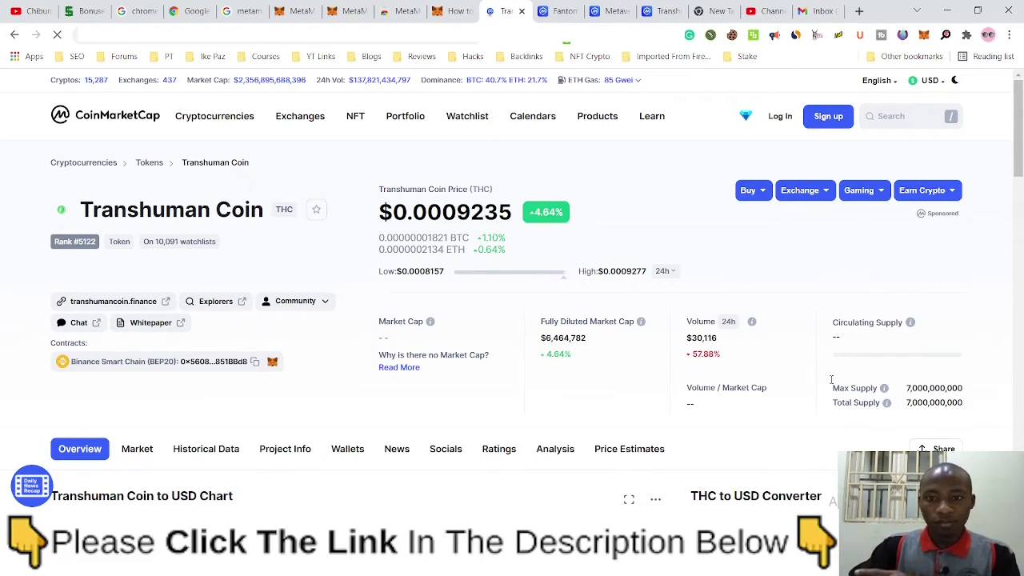
Copy Transhuman Coin's Binance Smart Chain (BEP20) contract address.
left_click_drag(589, 341, 535, 340)
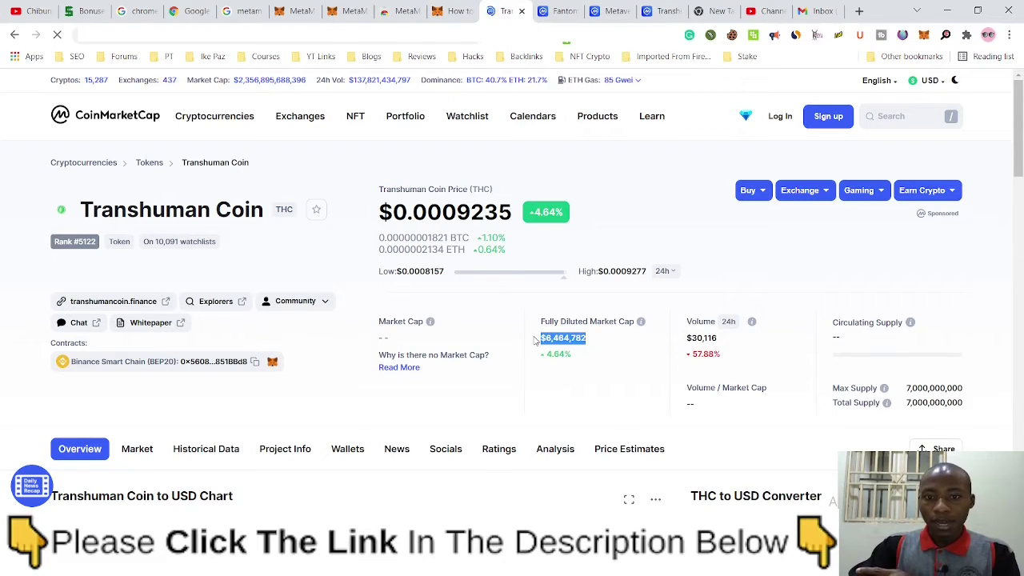
left_click(597, 343)
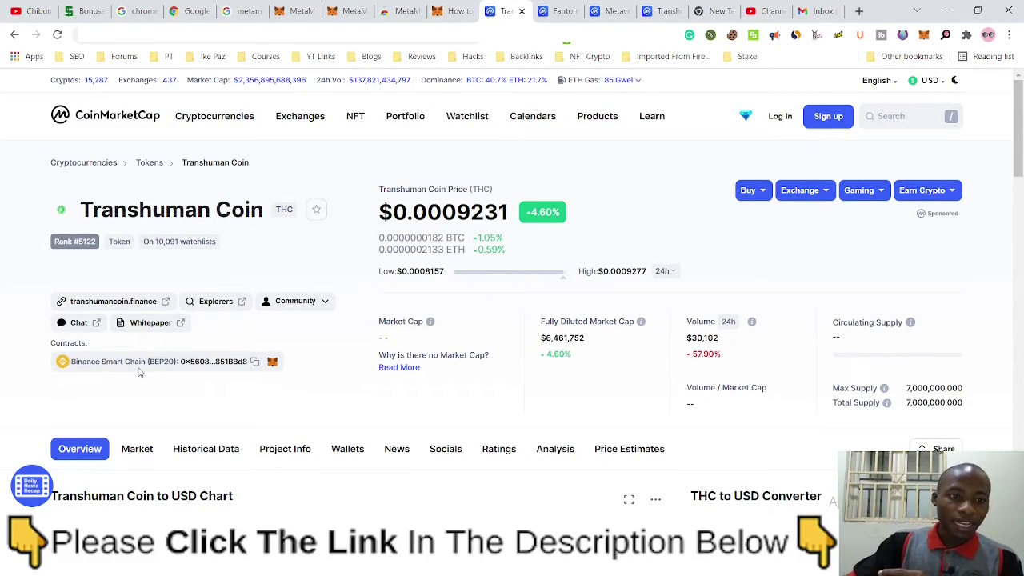
left_click(256, 363)
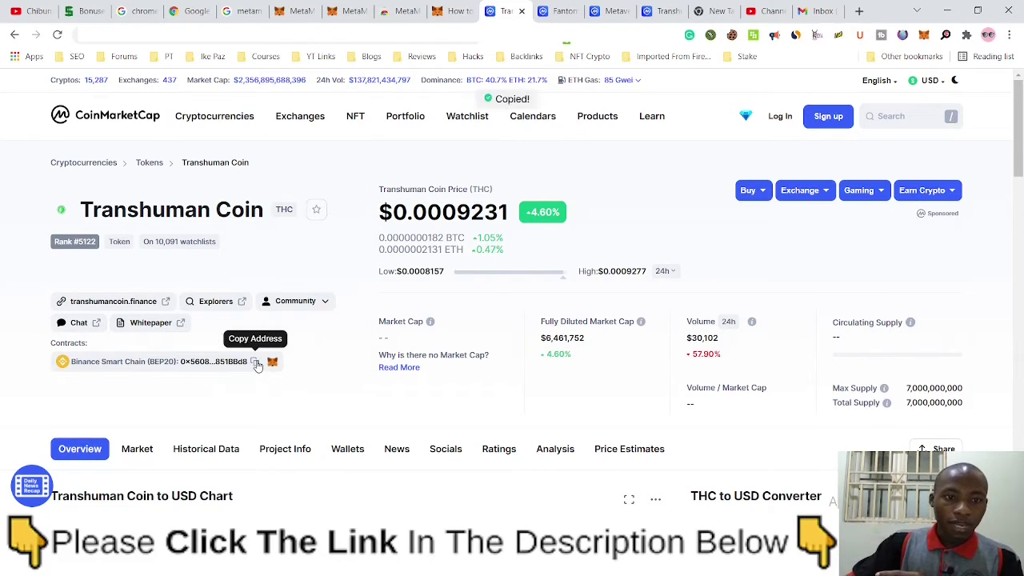
Reopen the MetaMask wallet over the coin page and select Binance Smart Chain as its network.
left_click(925, 35)
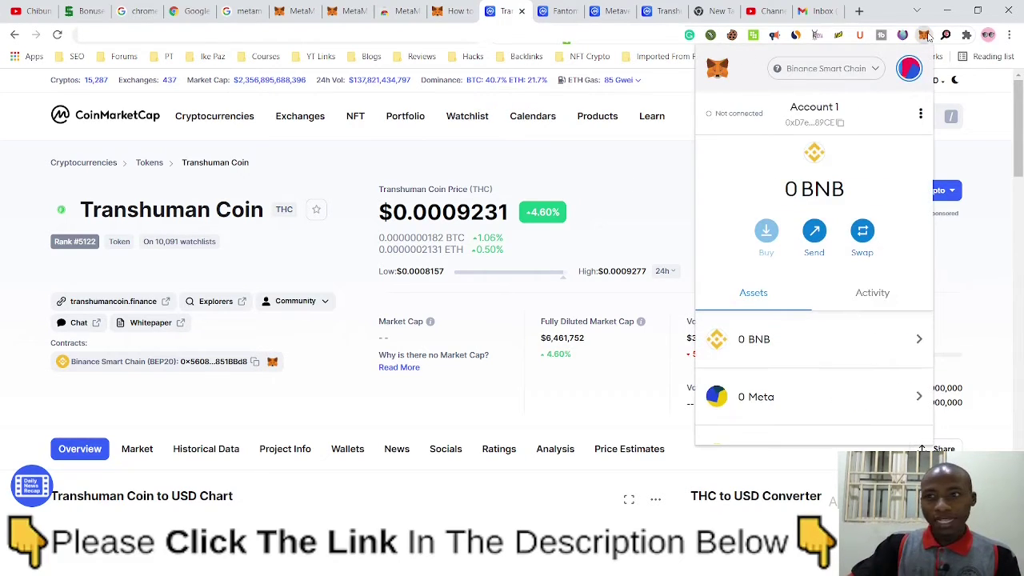
scroll(860, 269, "down", 3)
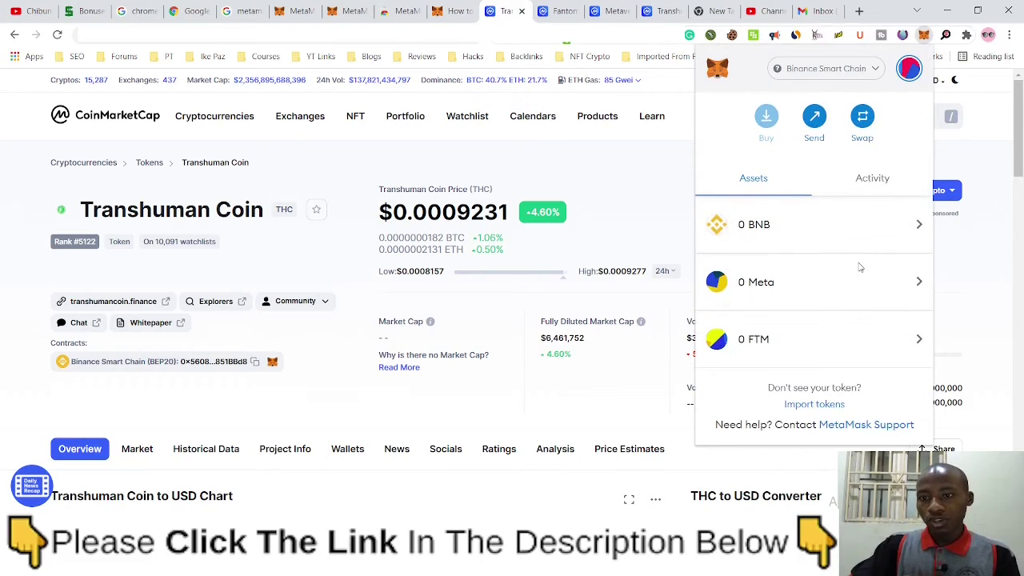
scroll(836, 344, "up", 3)
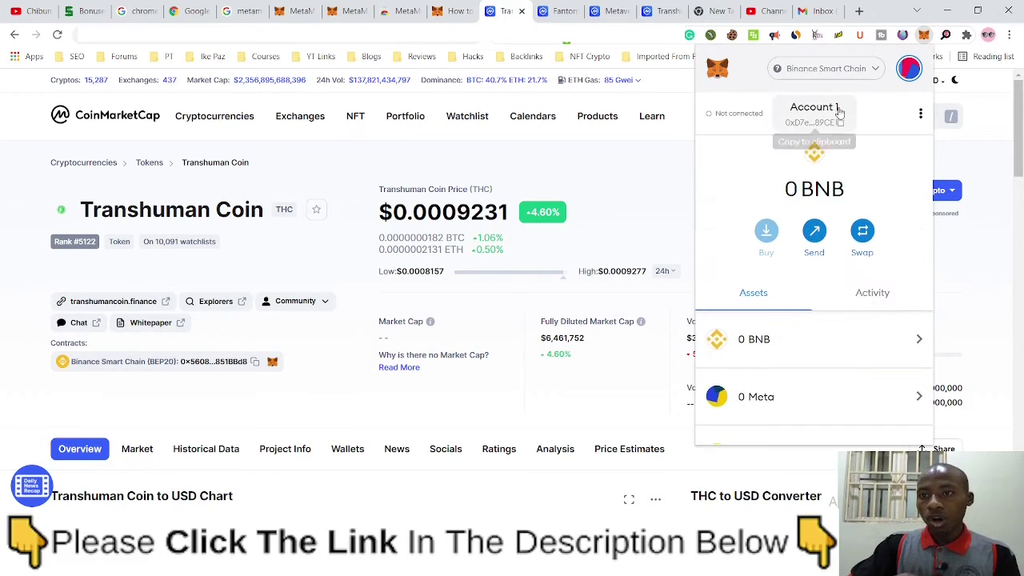
left_click(825, 68)
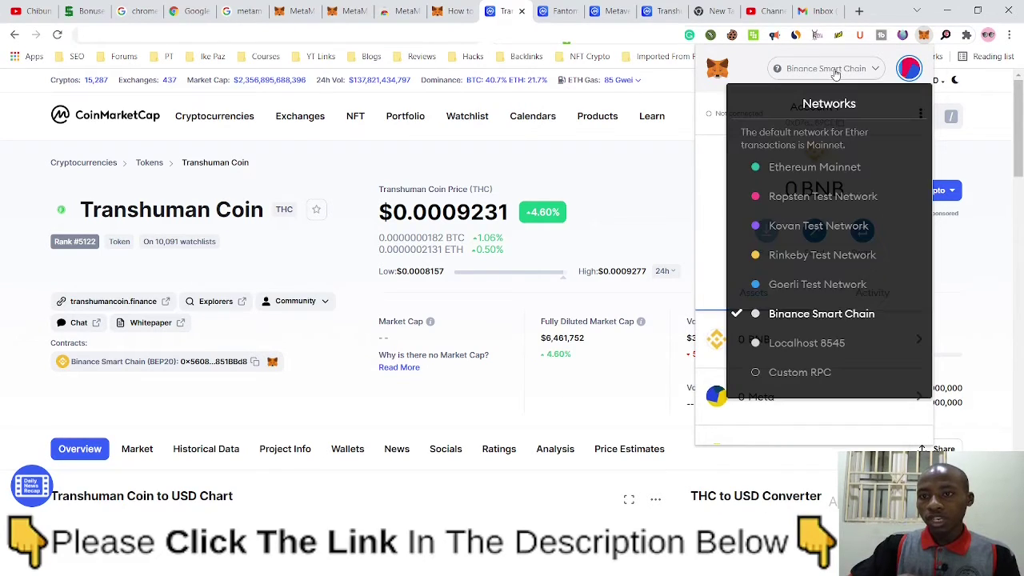
left_click(811, 314)
left_click(822, 71)
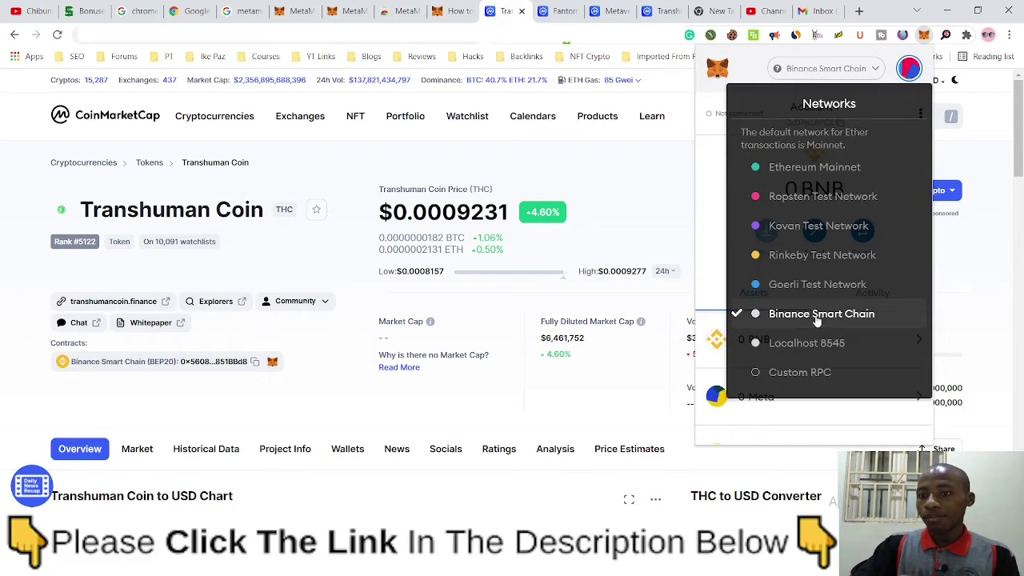
left_click(819, 316)
Switch the wallet to Ethereum Mainnet and back to Binance Smart Chain.
left_click(805, 66)
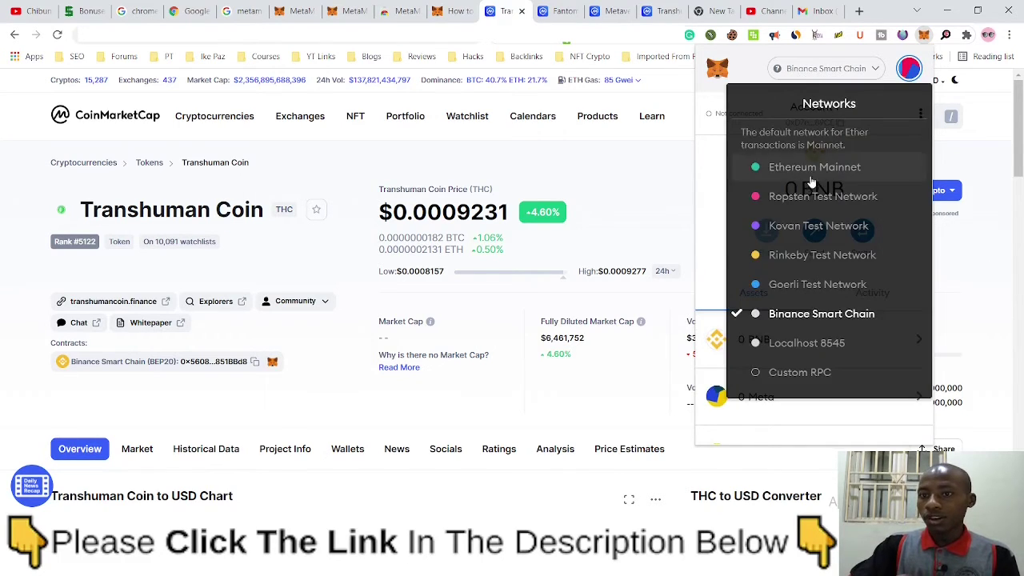
left_click(811, 168)
left_click(817, 72)
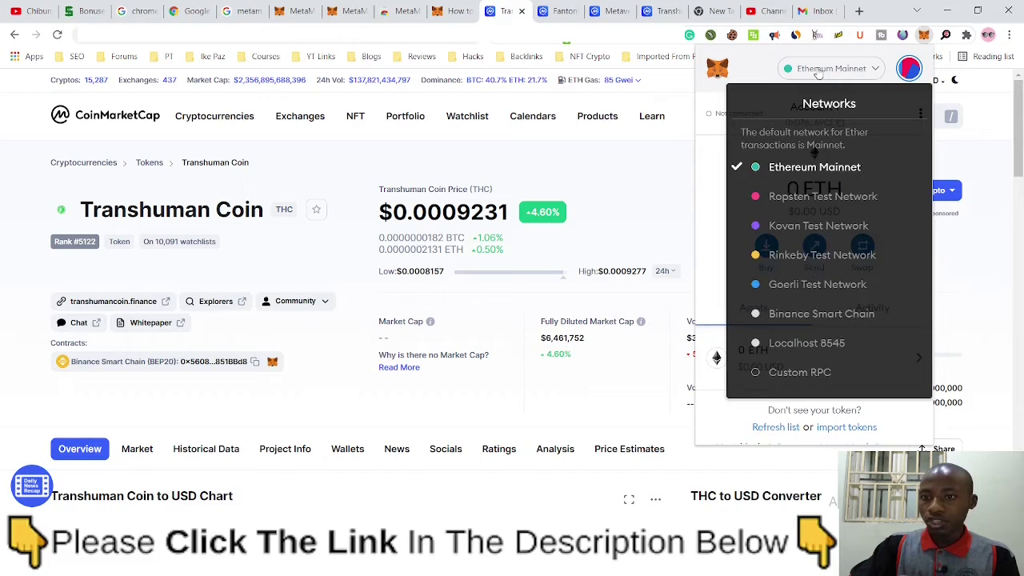
left_click(832, 314)
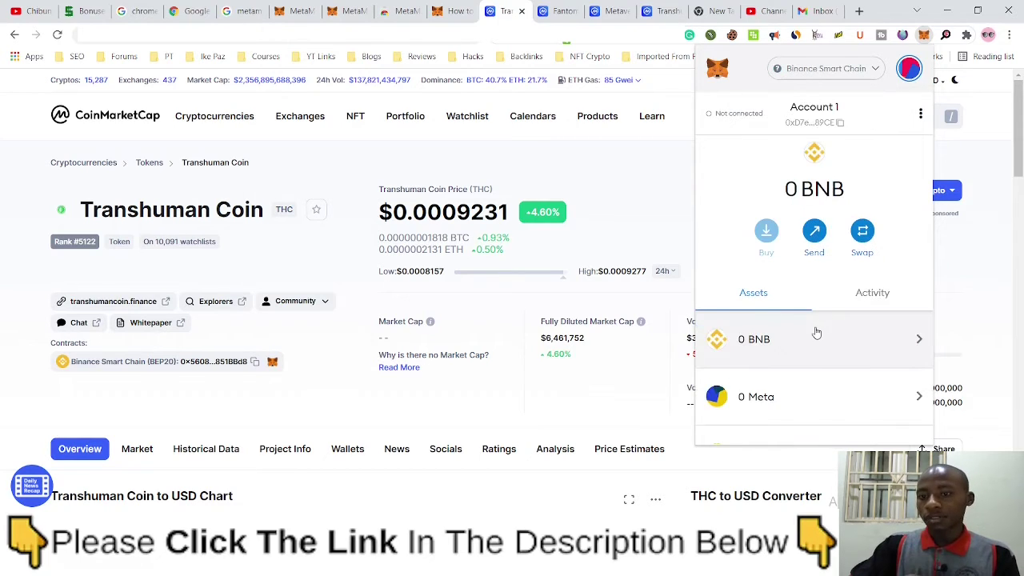
Import the THC token into the Binance Smart Chain wallet as a custom token, using the copied contract address.
scroll(816, 332, "down", 2)
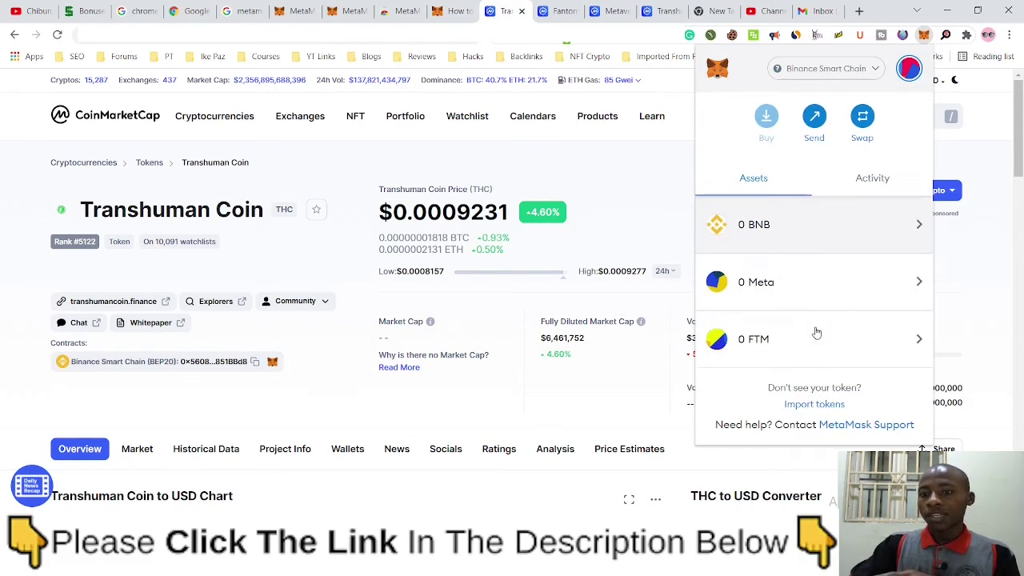
left_click(812, 404)
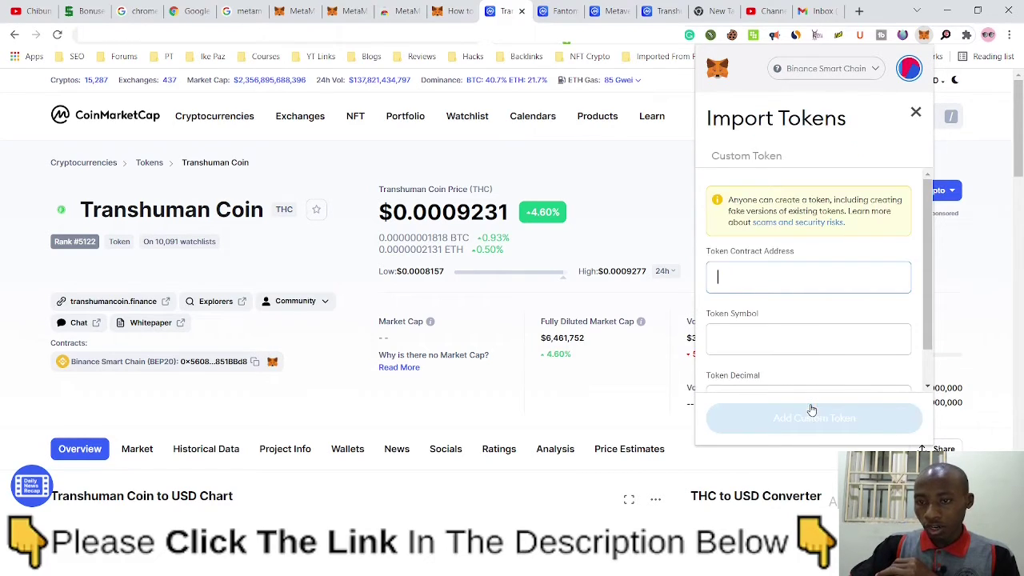
left_click(776, 281)
key("ctrl+v")
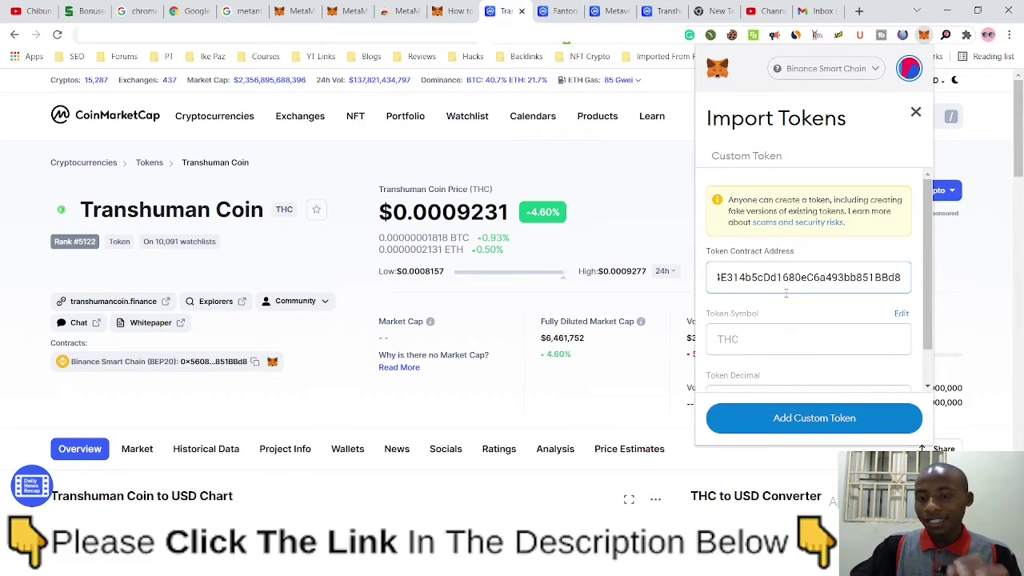
scroll(794, 308, "down", 1)
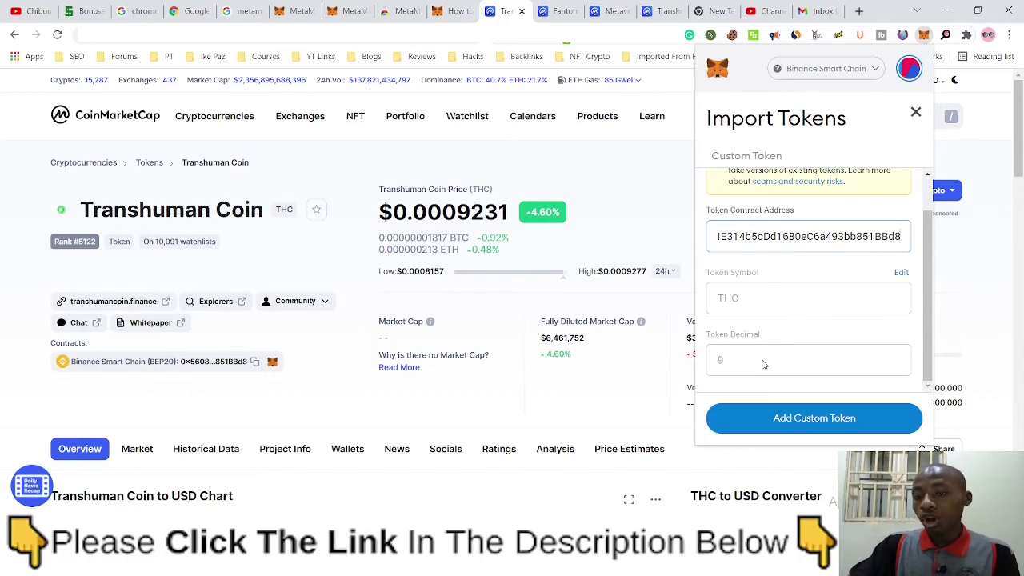
scroll(752, 304, "up", 1)
scroll(759, 341, "down", 1)
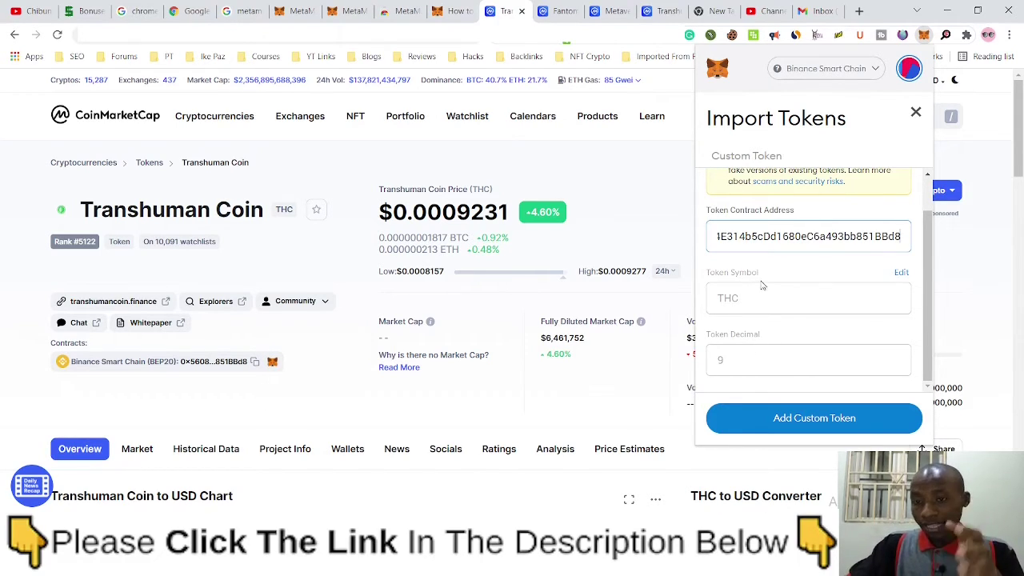
left_click(813, 421)
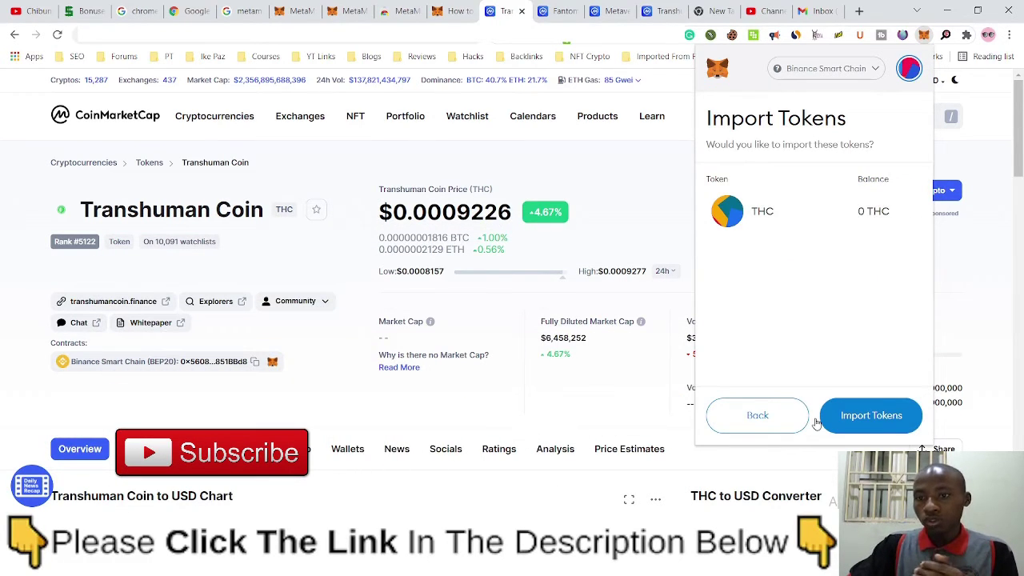
left_click(872, 417)
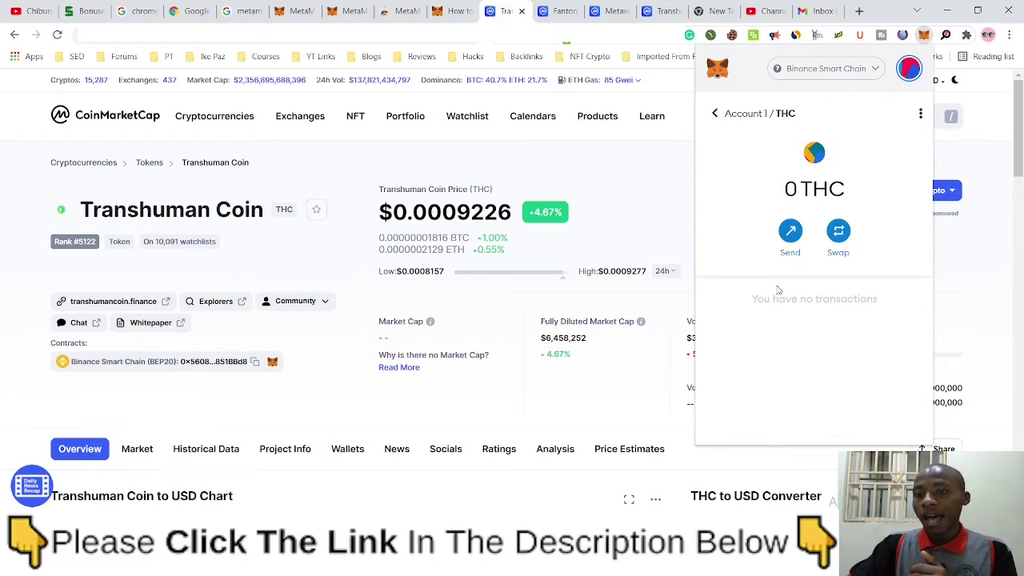
Return to the account overview and check the asset list for the imported THC token.
left_click(714, 113)
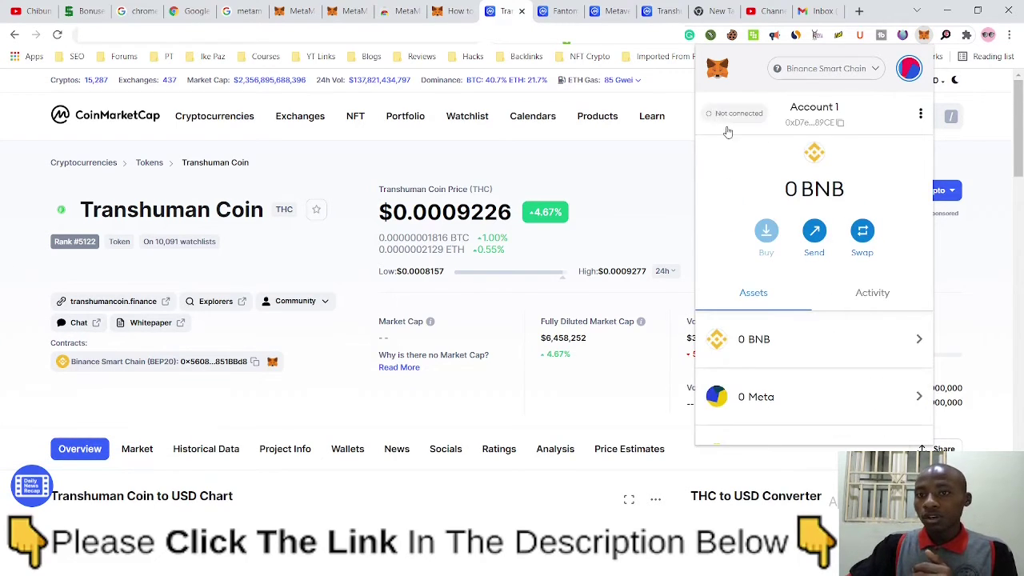
scroll(814, 330, "down", 3)
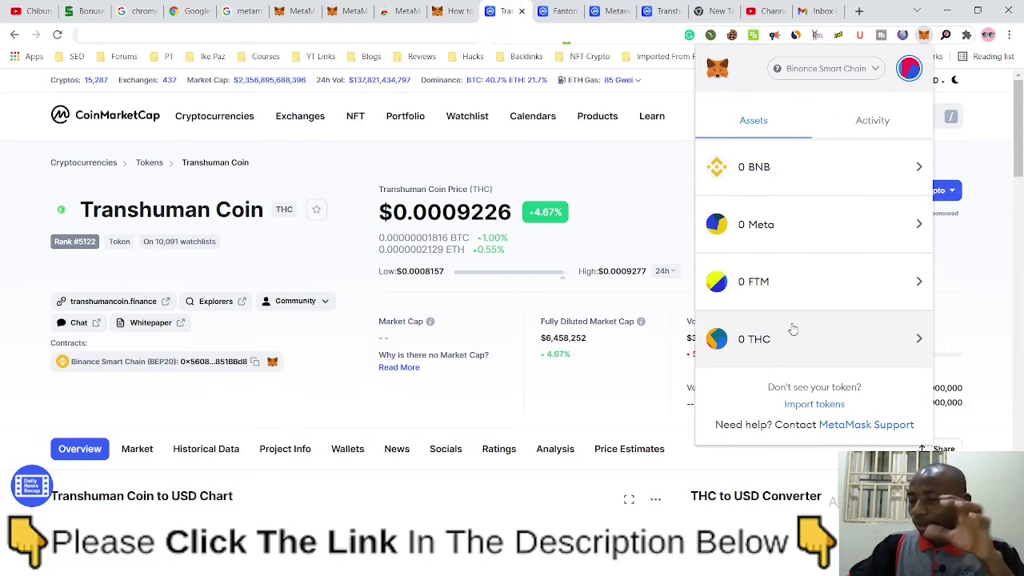
scroll(780, 245, "up", 3)
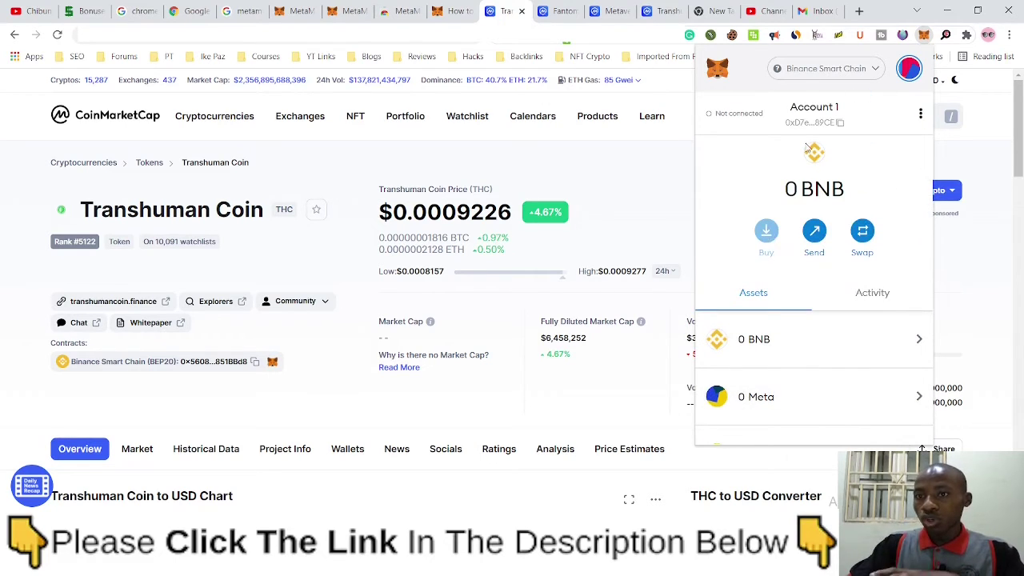
scroll(856, 244, "down", 3)
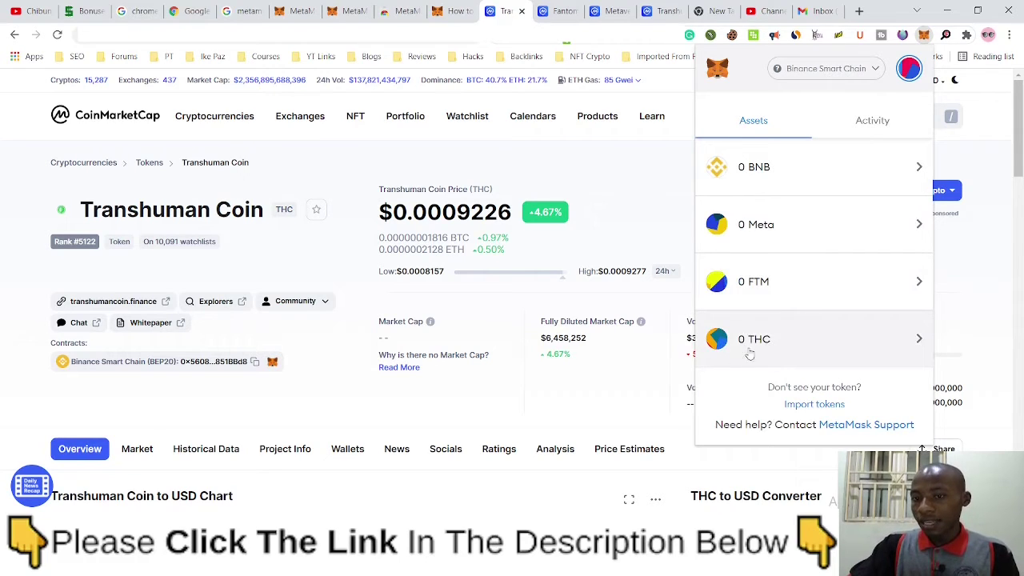
Highlight the THC symbol on the coin page and reopen the MetaMask wallet to compare it with the asset list.
left_click(506, 7)
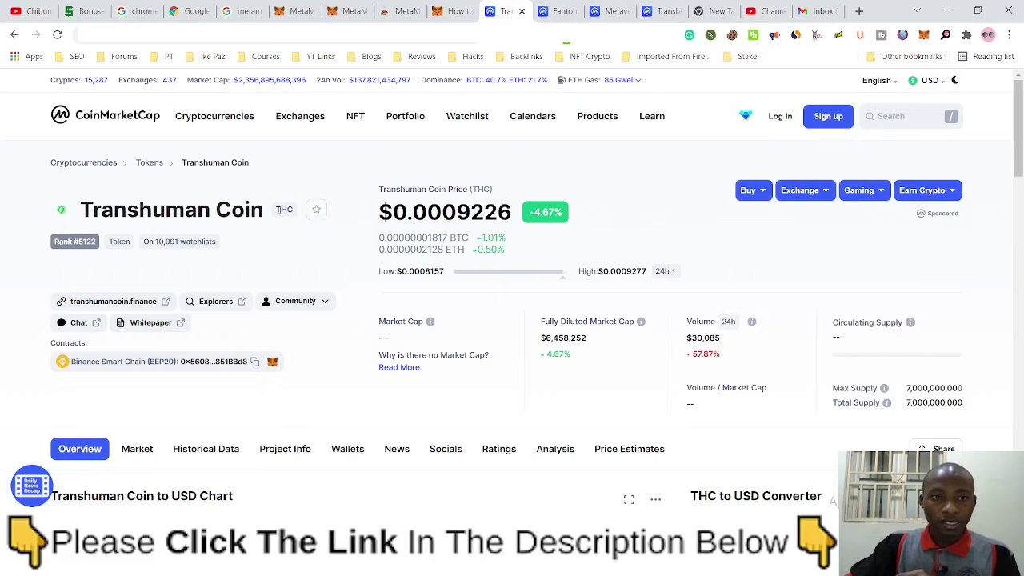
double_click(282, 211)
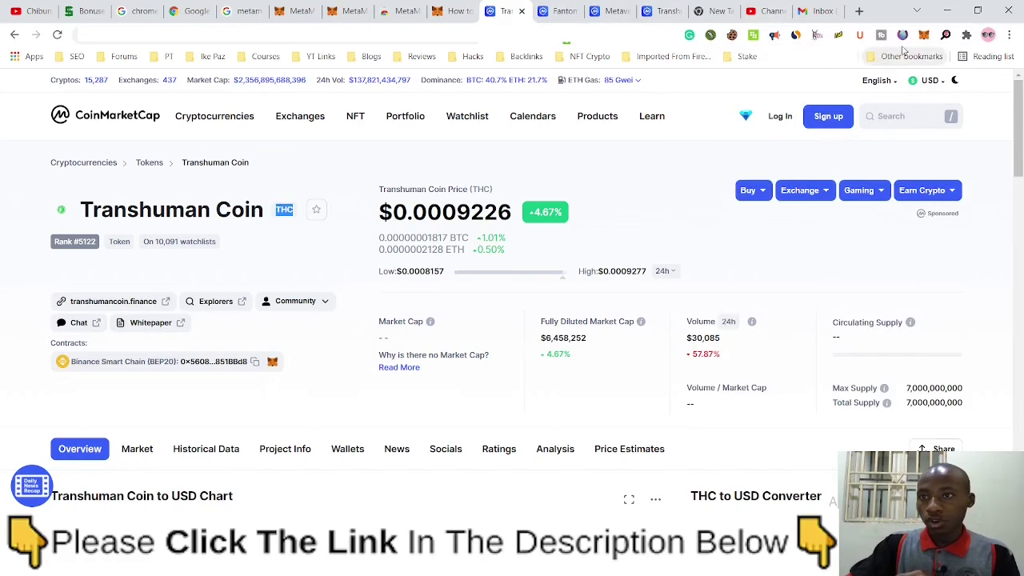
left_click(923, 38)
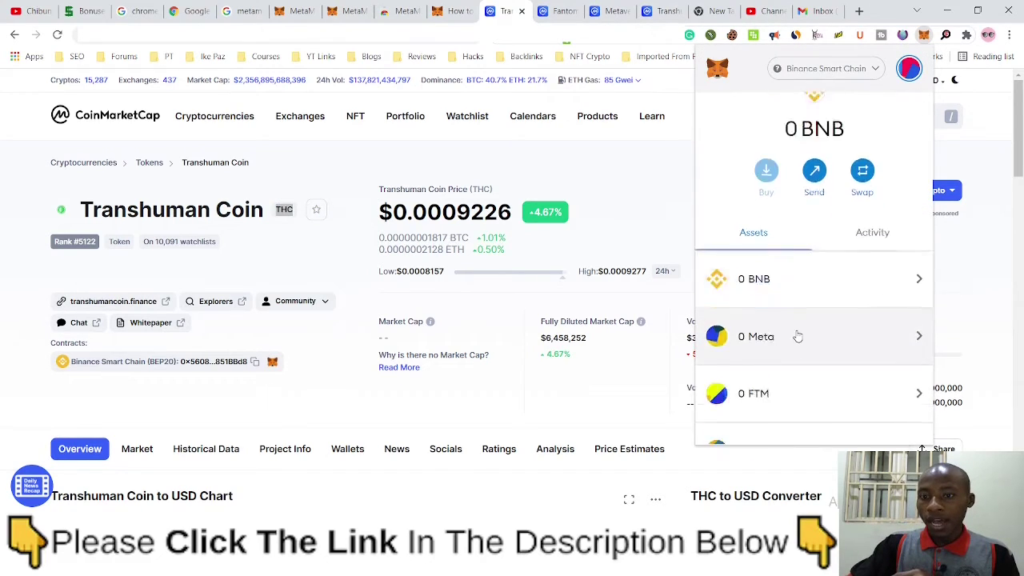
scroll(795, 336, "down", 3)
right_click(785, 272)
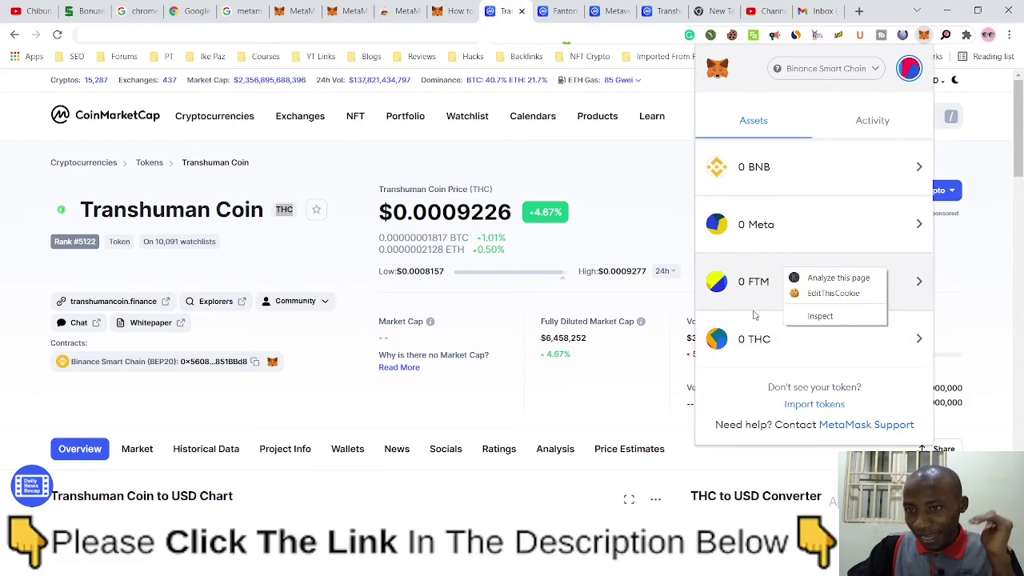
View the FTM token's details with Binance Smart Chain as the network, and return to the account overview.
left_click(751, 285)
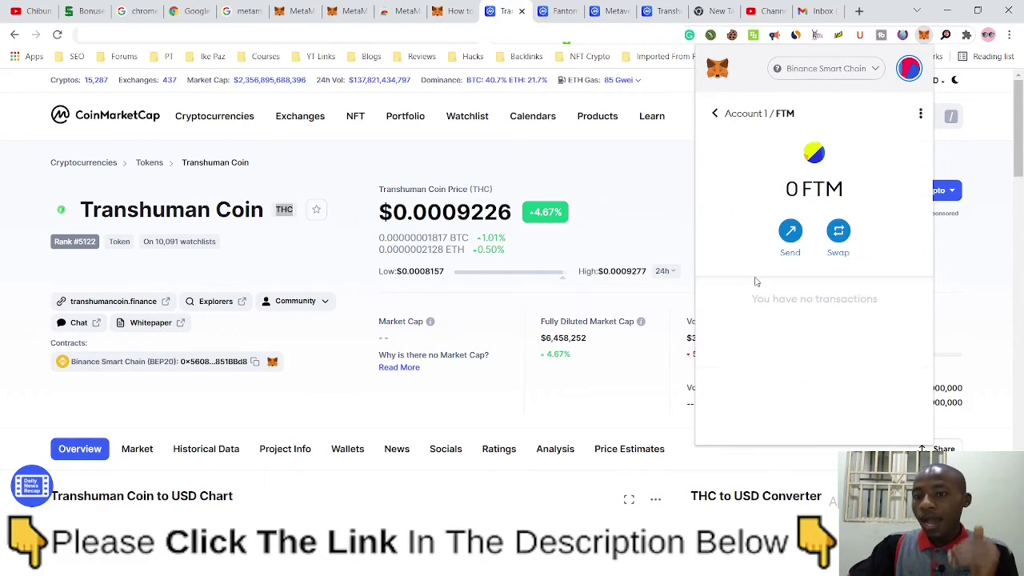
left_click(834, 73)
left_click(788, 316)
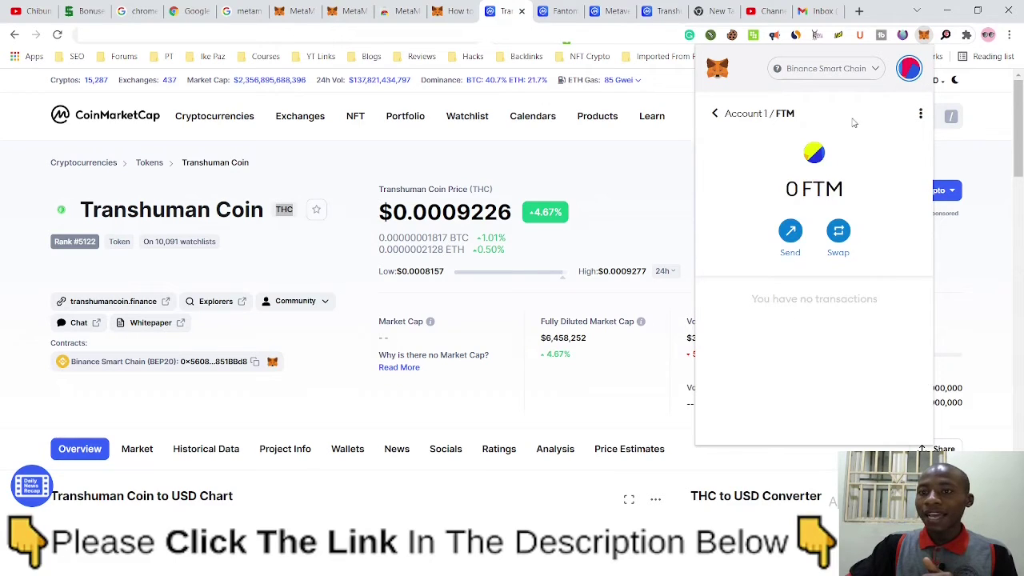
left_click(715, 112)
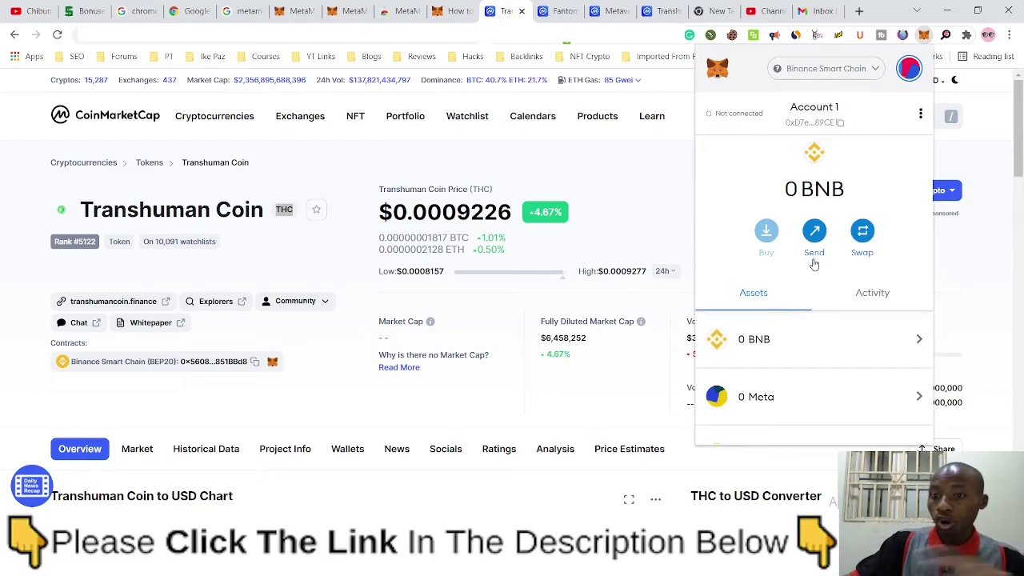
Examine the custom token import form's contract address, symbol and decimal fields, and close it without importing anything.
scroll(811, 300, "down", 3)
left_click(812, 404)
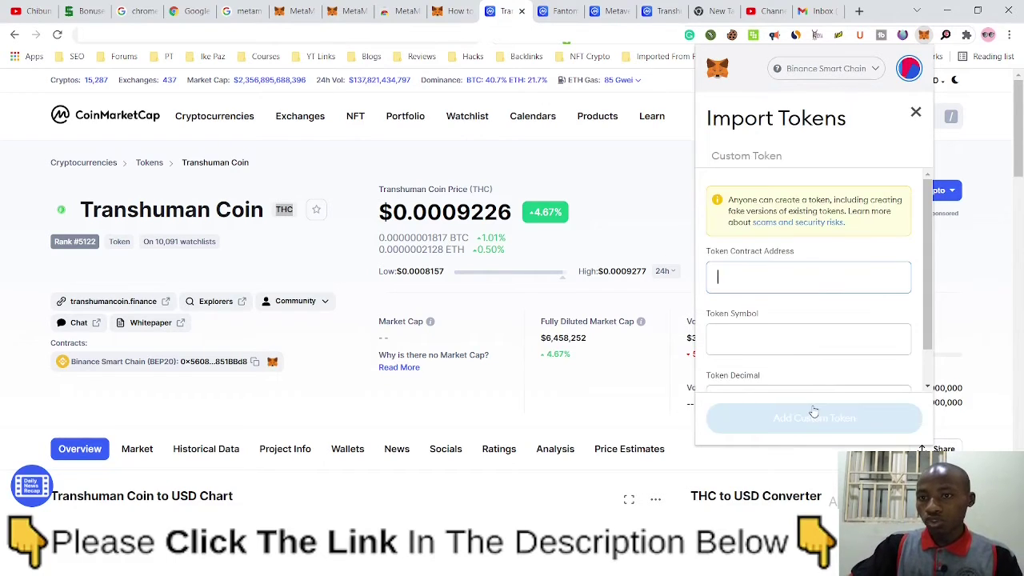
left_click(771, 278)
scroll(774, 281, "down", 1)
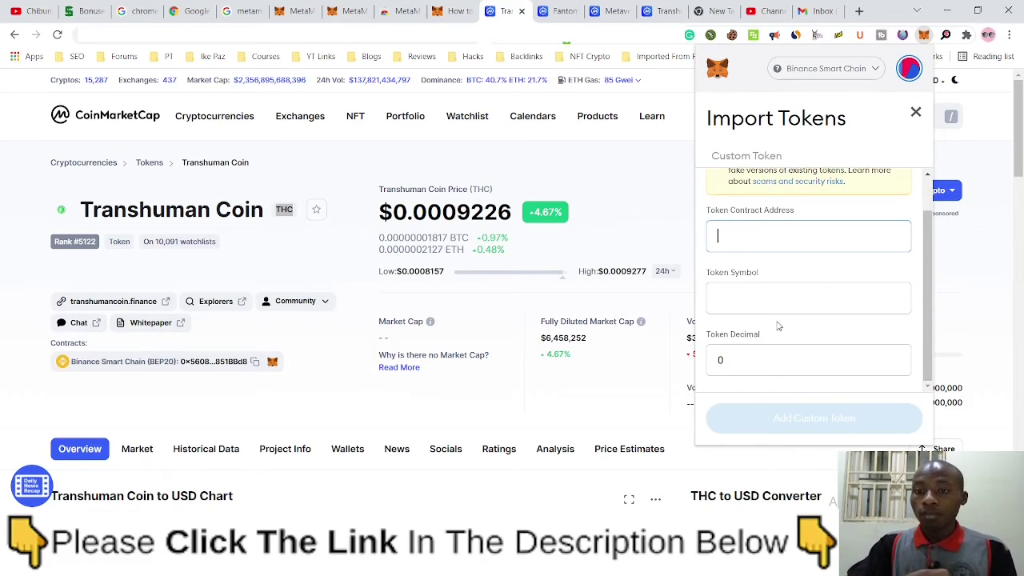
scroll(788, 283, "up", 1)
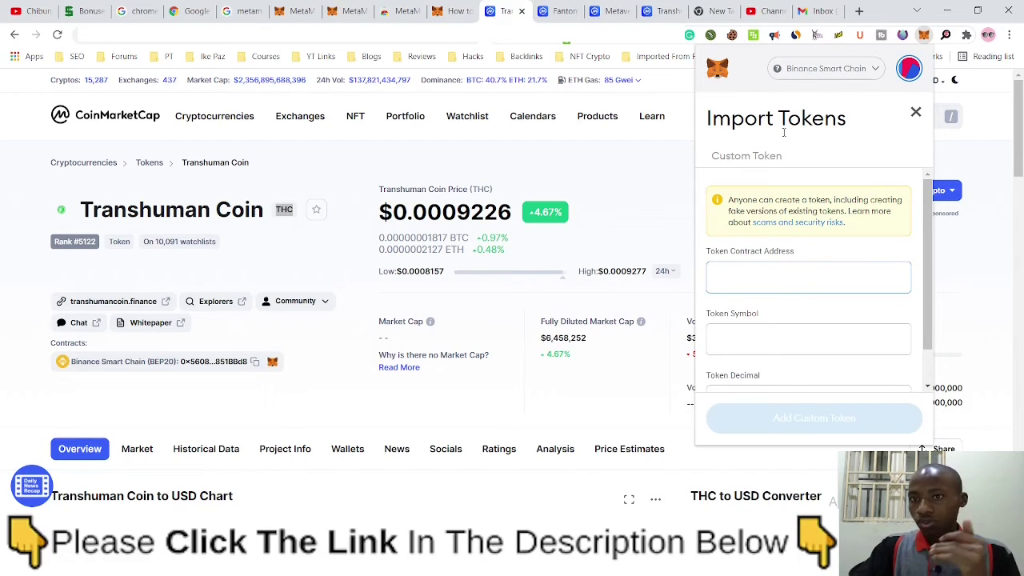
left_click(915, 112)
Look through the wallet's imported assets and open the account's activity history.
scroll(780, 344, "down", 2)
scroll(779, 339, "up", 2)
scroll(752, 292, "down", 2)
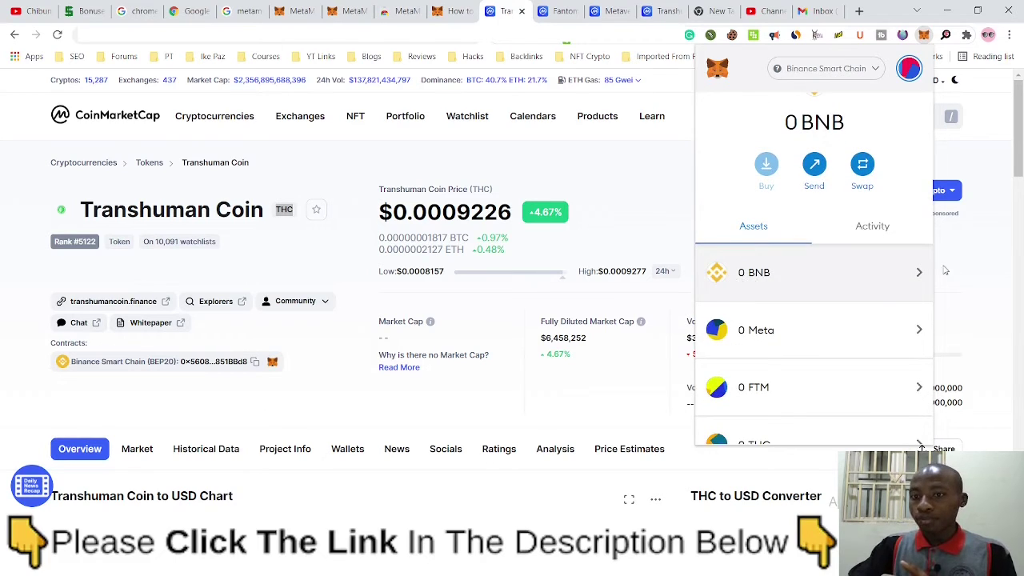
scroll(847, 280, "down", 3)
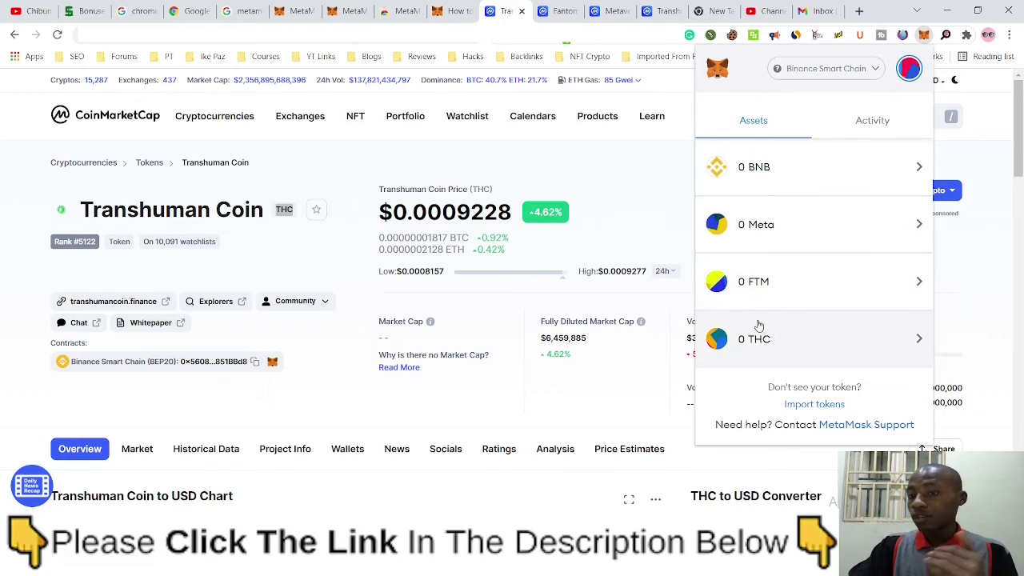
scroll(771, 270, "up", 2)
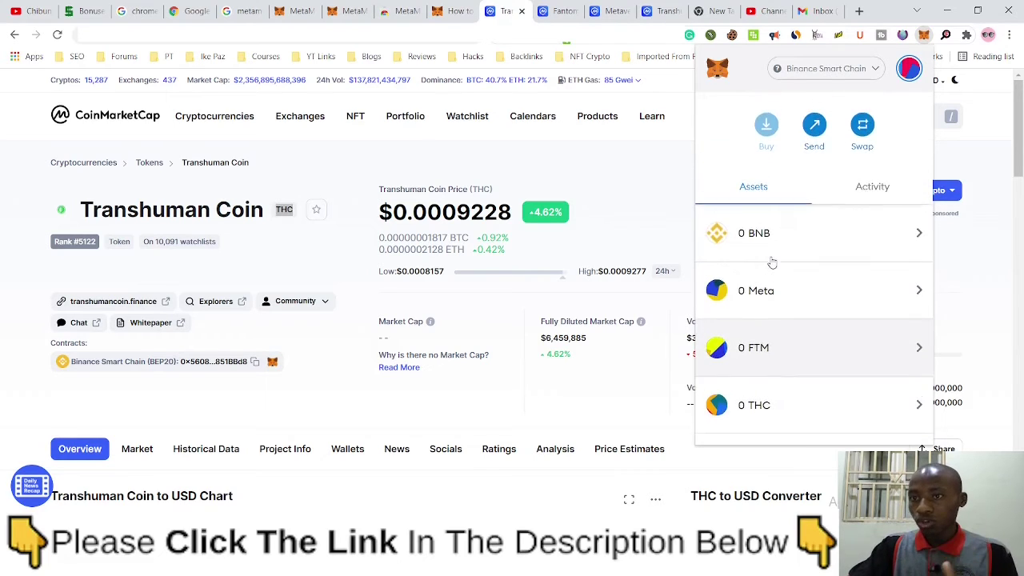
left_click(874, 189)
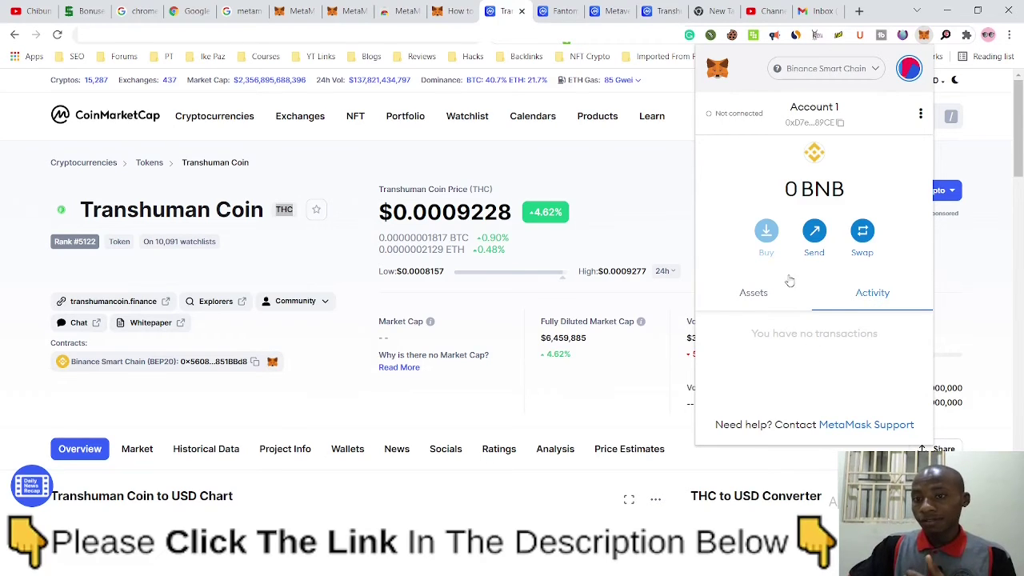
View the wallet's Send and Swap forms, cancelling each one without entering a transaction.
left_click(815, 233)
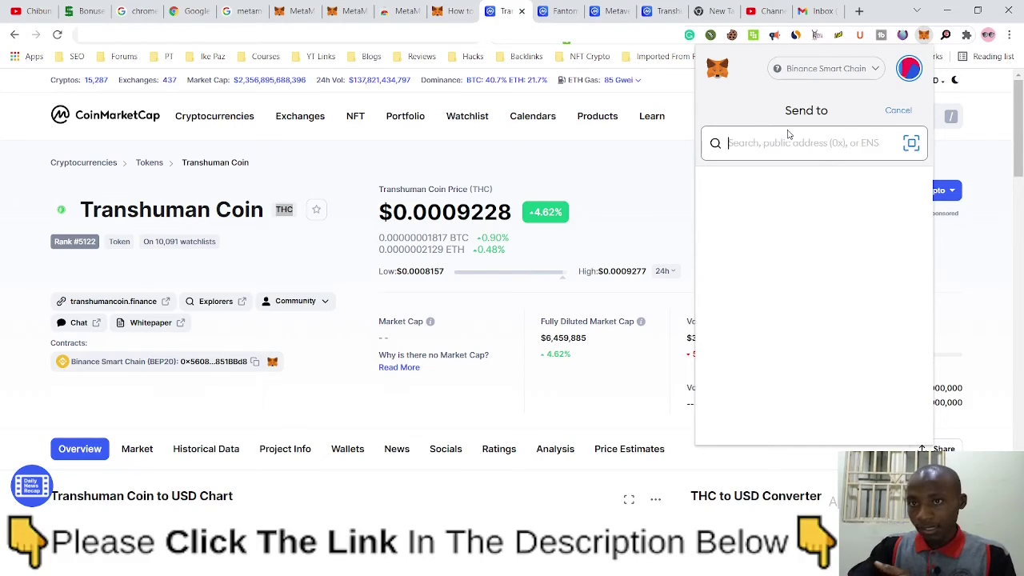
left_click(898, 111)
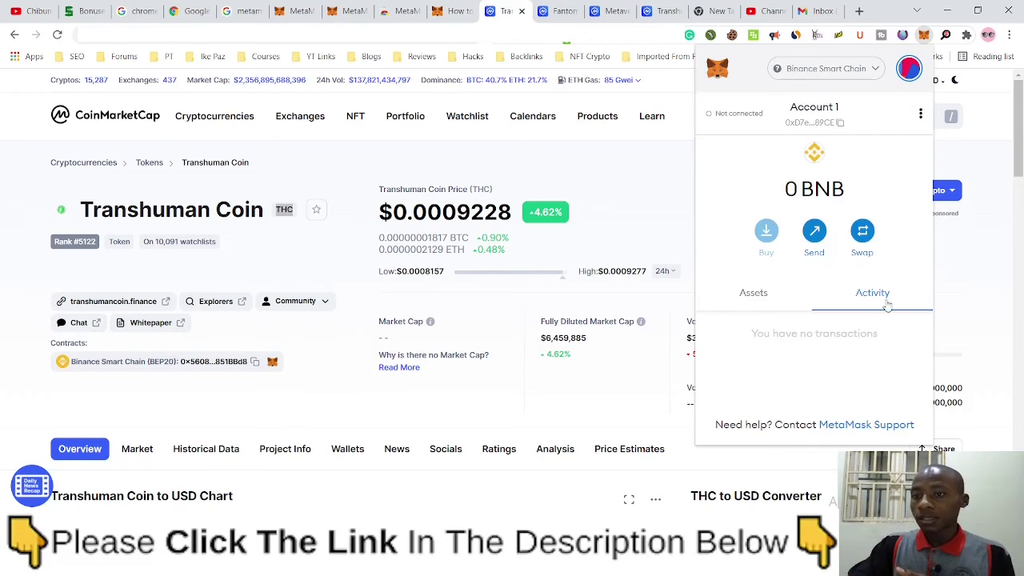
left_click(862, 231)
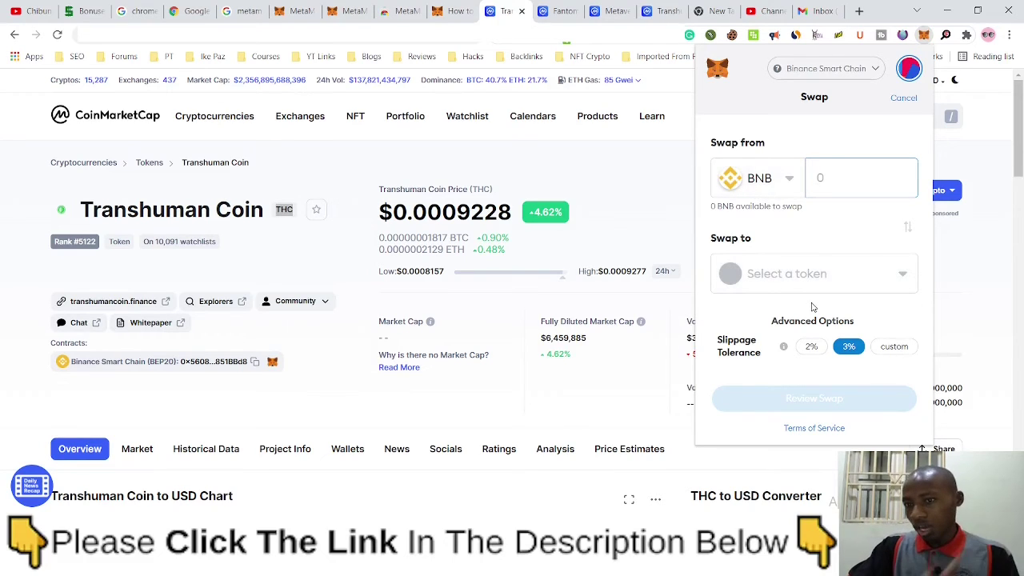
left_click(902, 100)
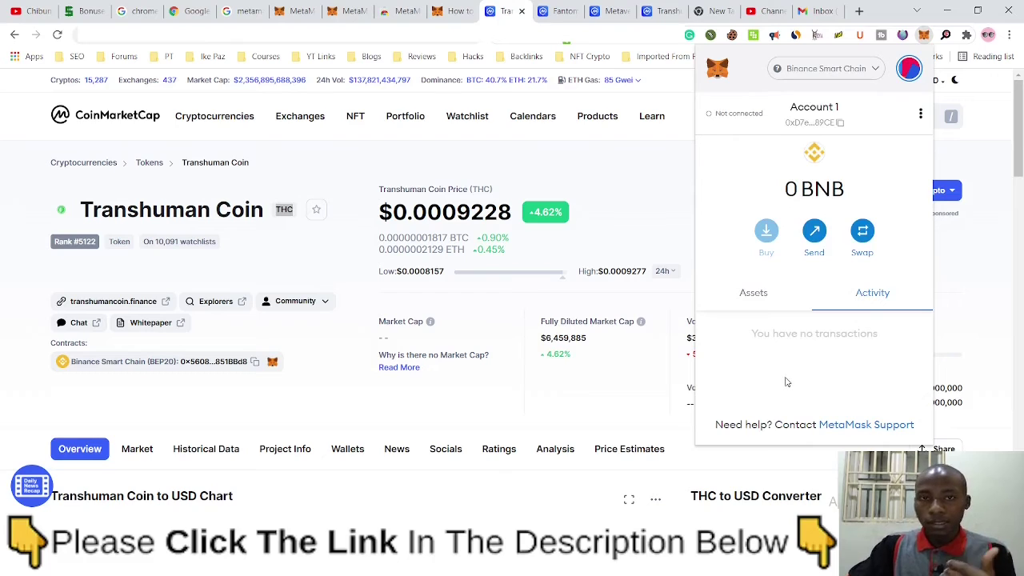
Reselect Binance Smart Chain in the wallet's network list and show the account's assets.
left_click(813, 70)
left_click(799, 312)
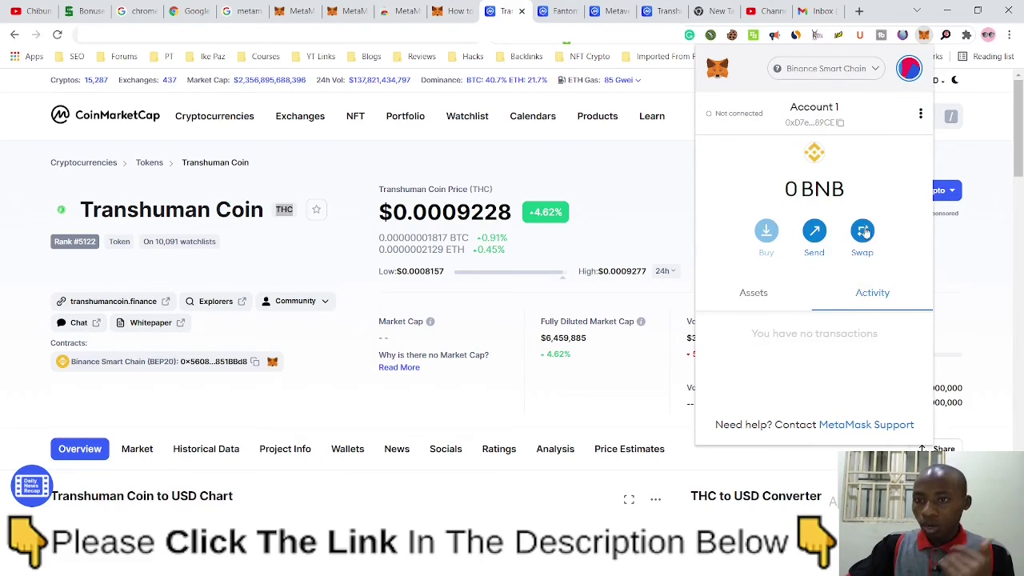
left_click(754, 296)
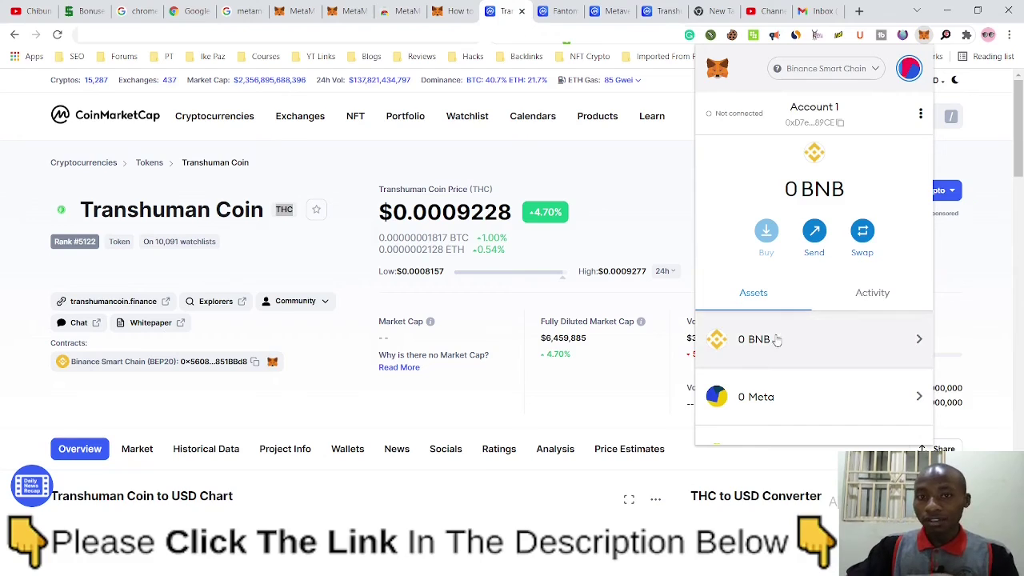
Review the Binance Smart Chain network details in Notepad, and return to Chrome to dismiss the wallet.
key("alt+Tab")
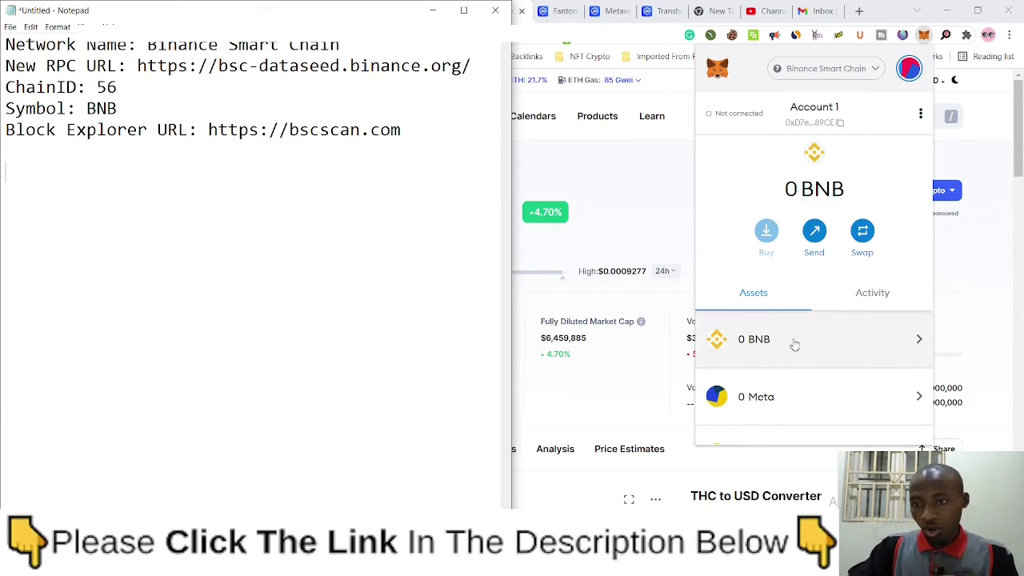
key("alt+Tab")
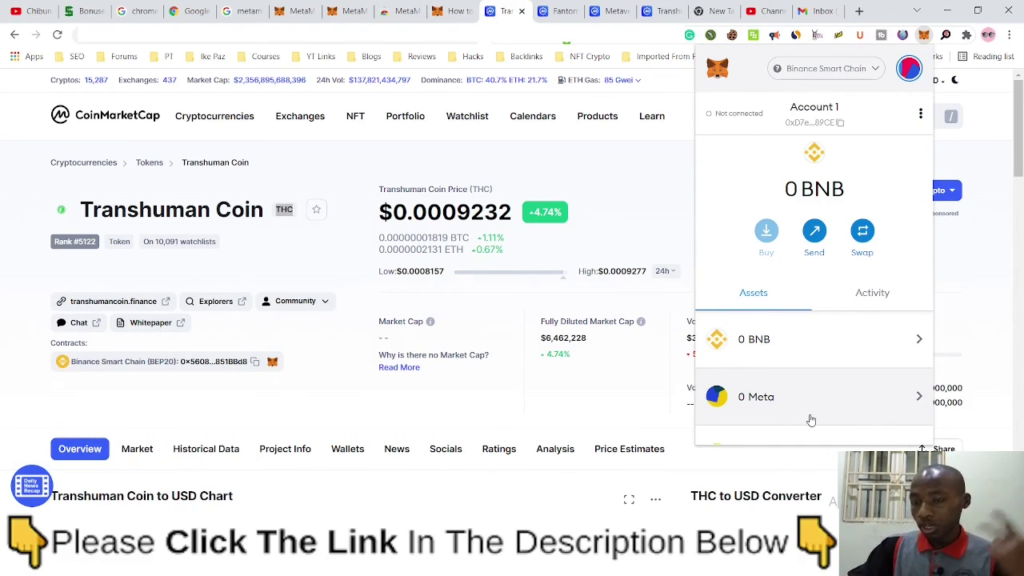
left_click(627, 190)
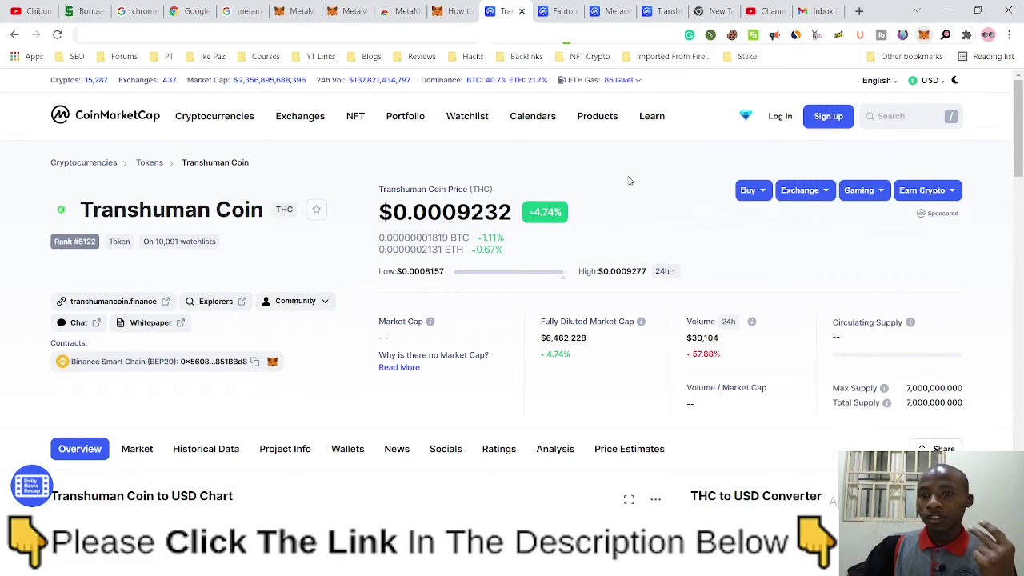